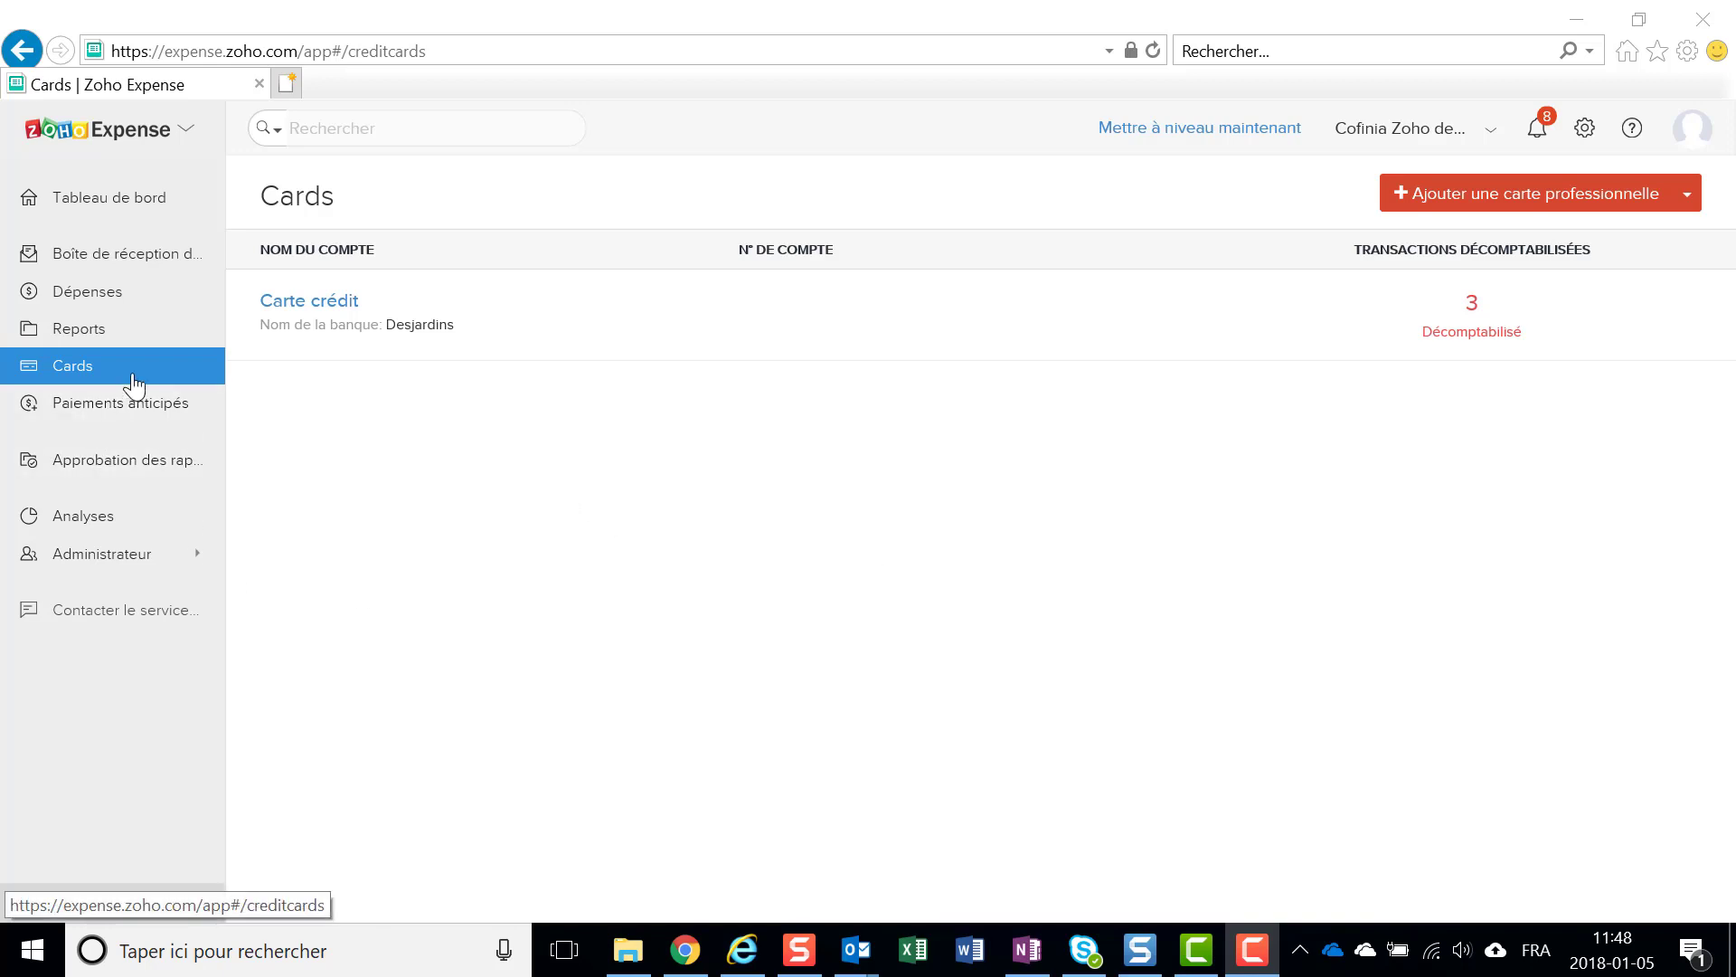
Step: Look up the Desjardins (Canada) - Credit Card connection form for adding a corporate card, and leave it without submitting
{"action": "left_click", "coordinate": [1688, 195]}
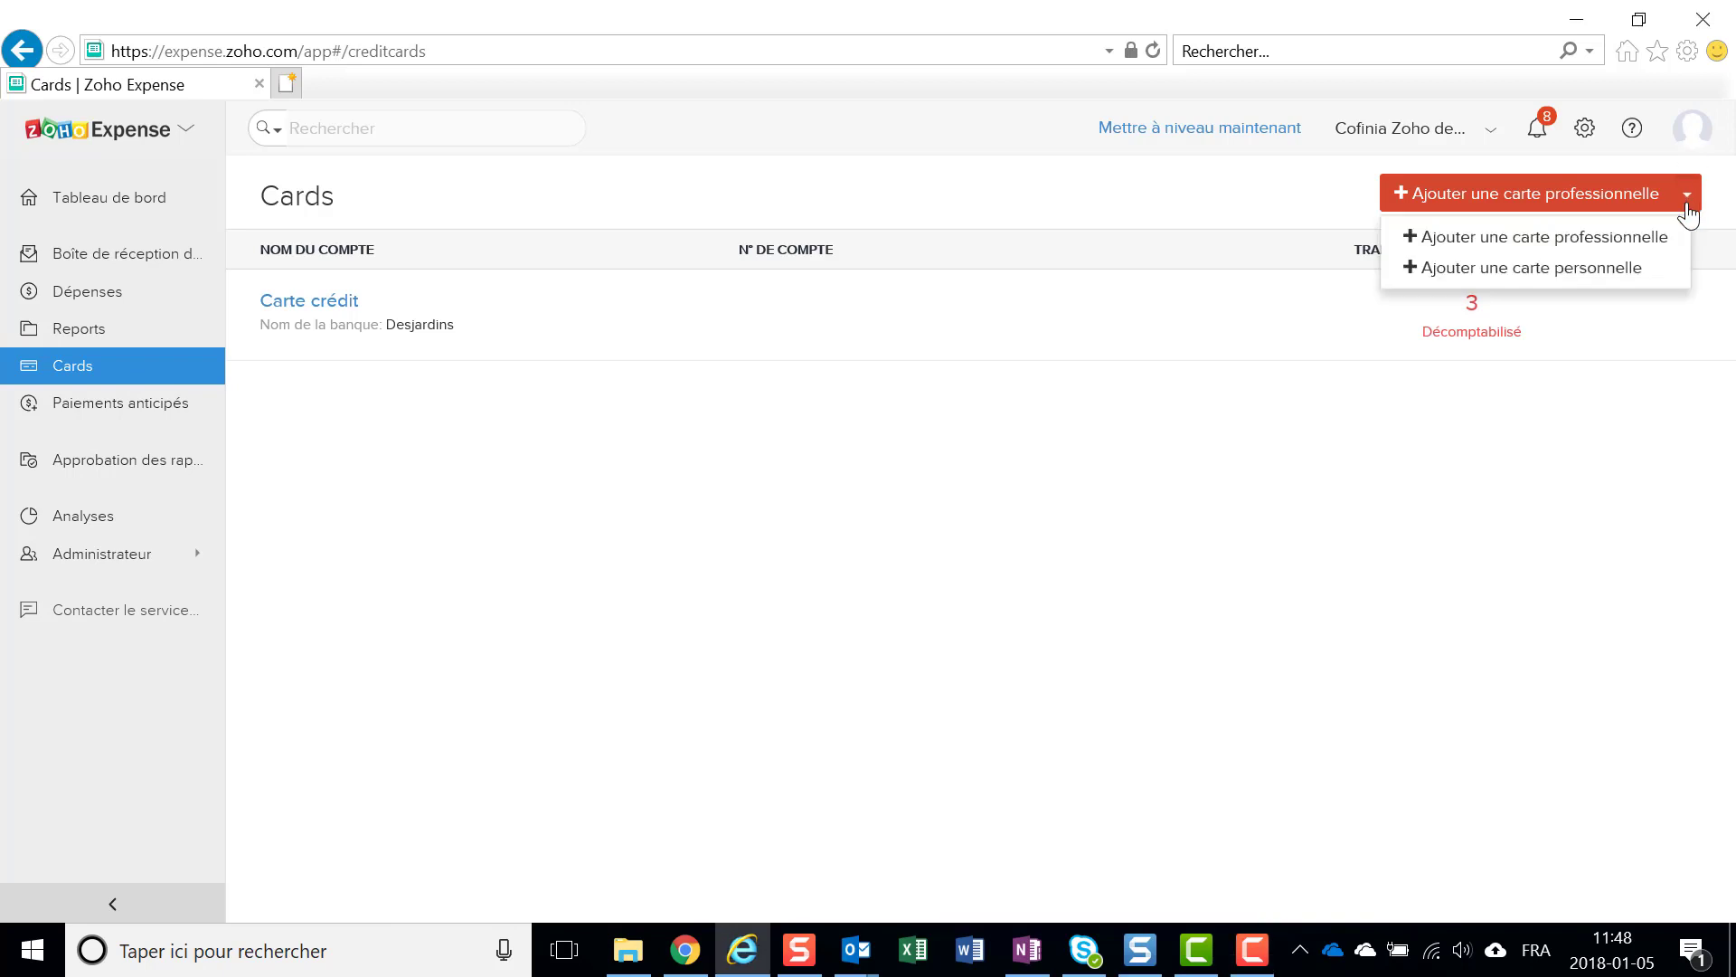
{"action": "left_click", "coordinate": [1644, 249]}
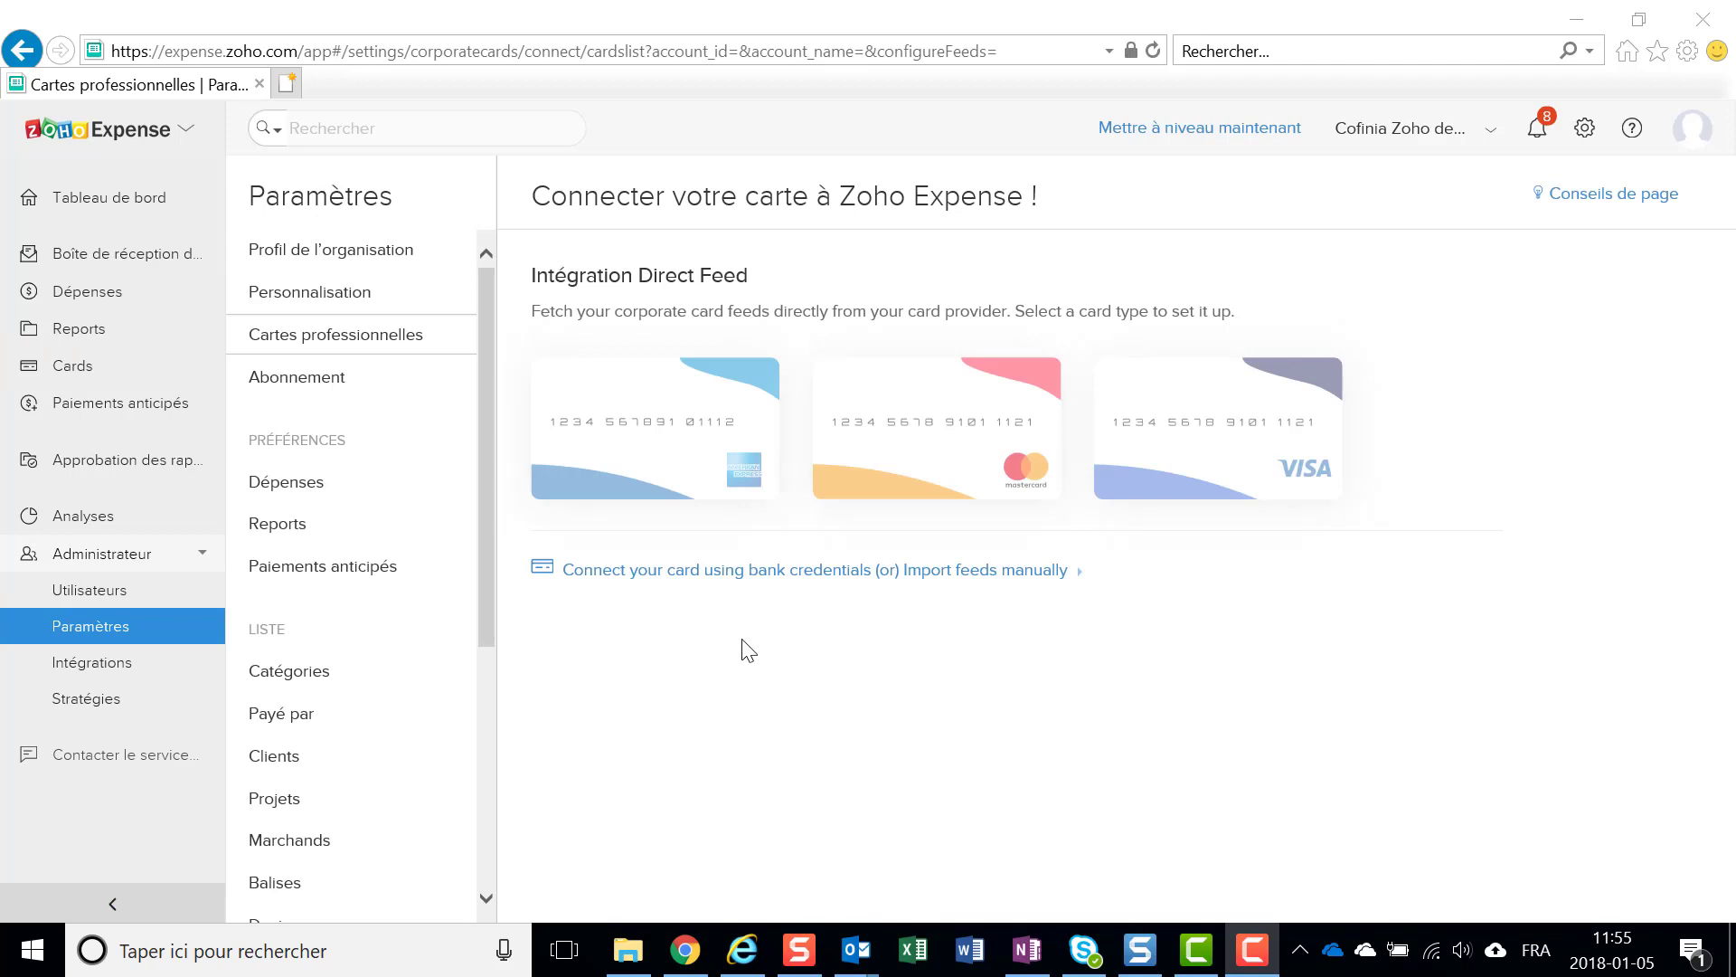
{"action": "left_click", "coordinate": [741, 573]}
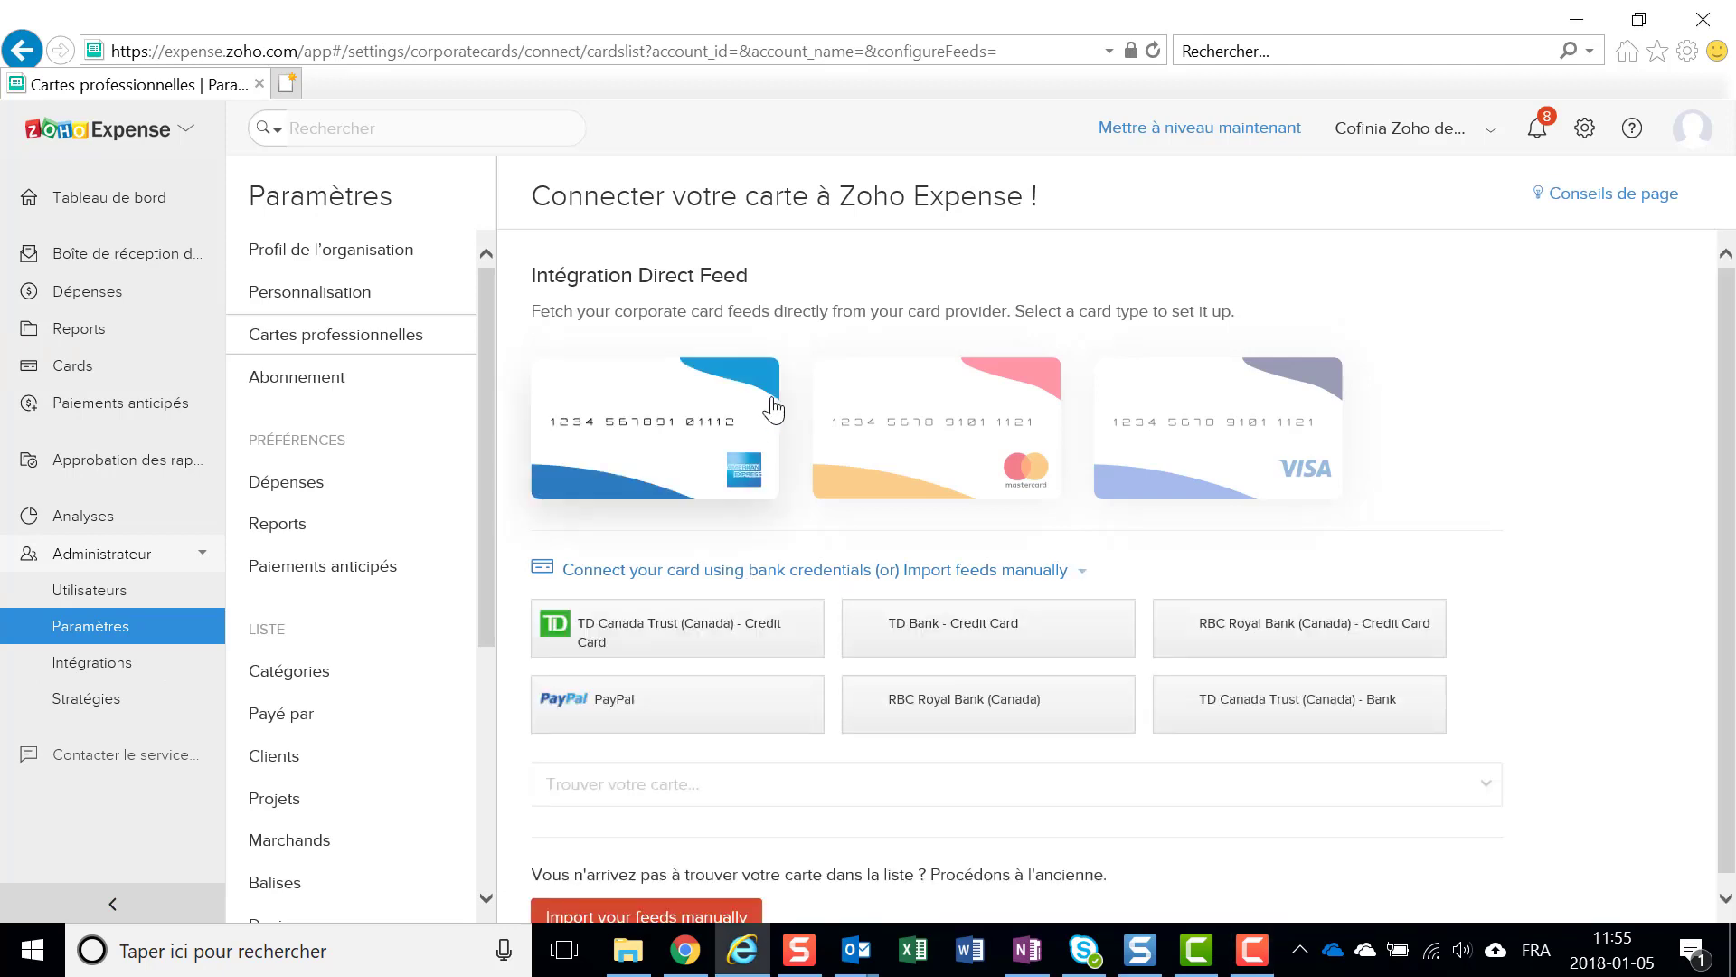
{"action": "left_click", "coordinate": [723, 787]}
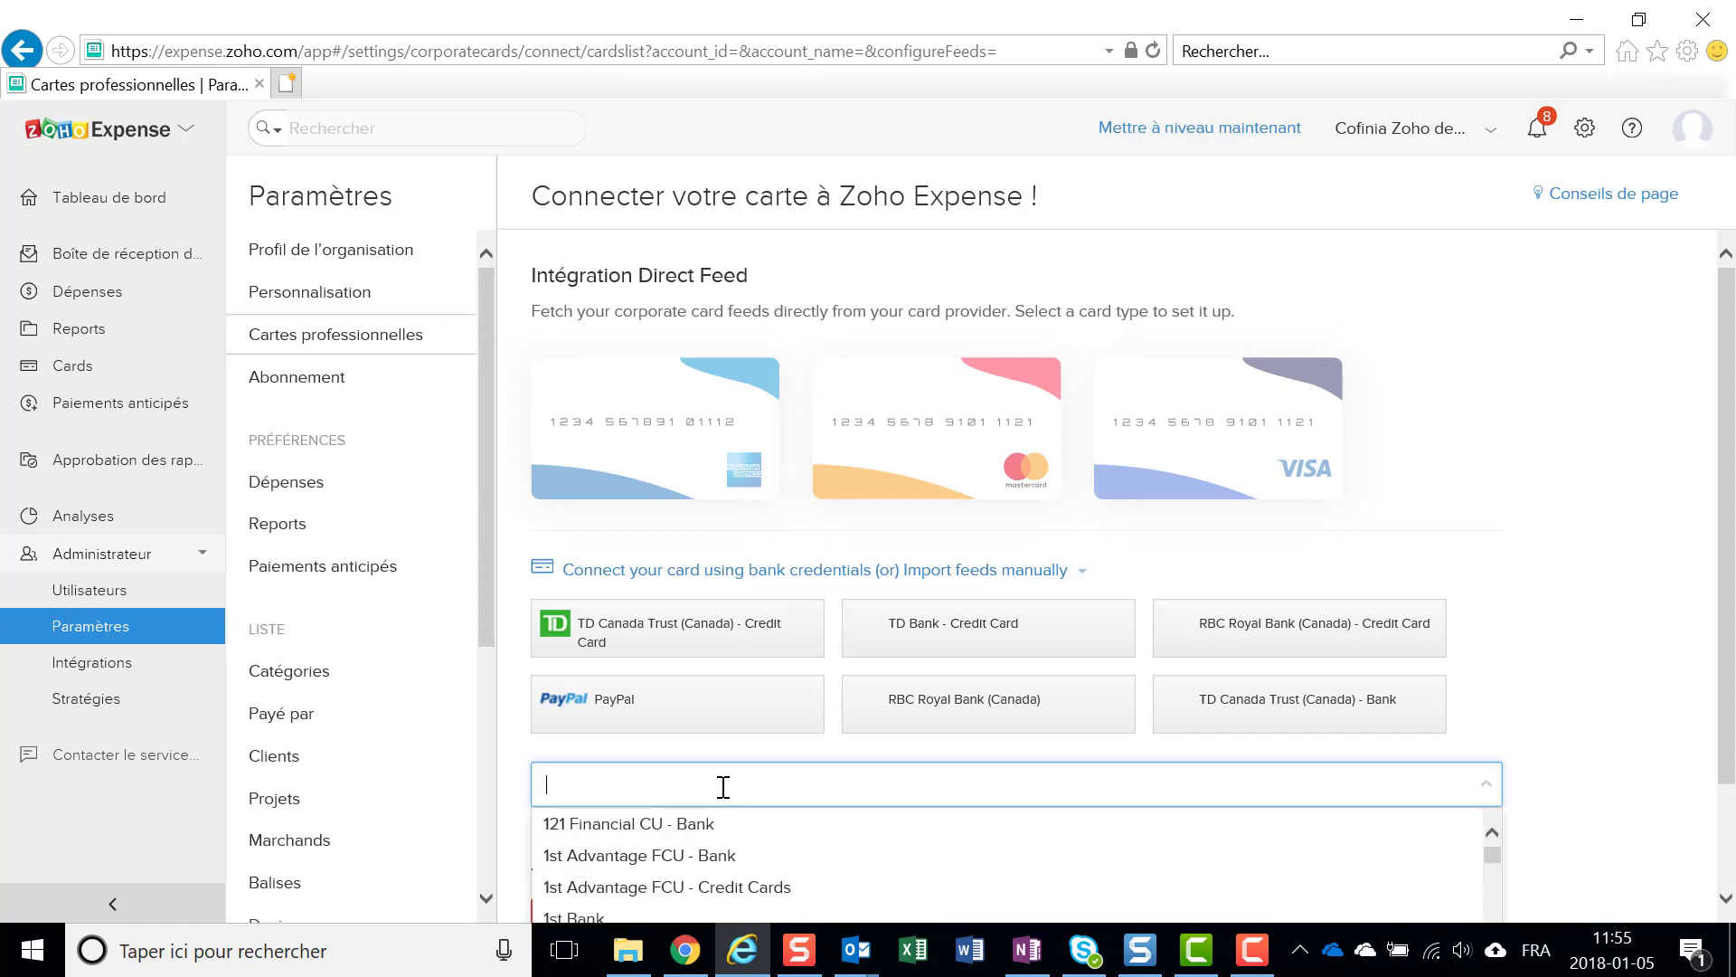
{"action": "type", "text": "Desjardins"}
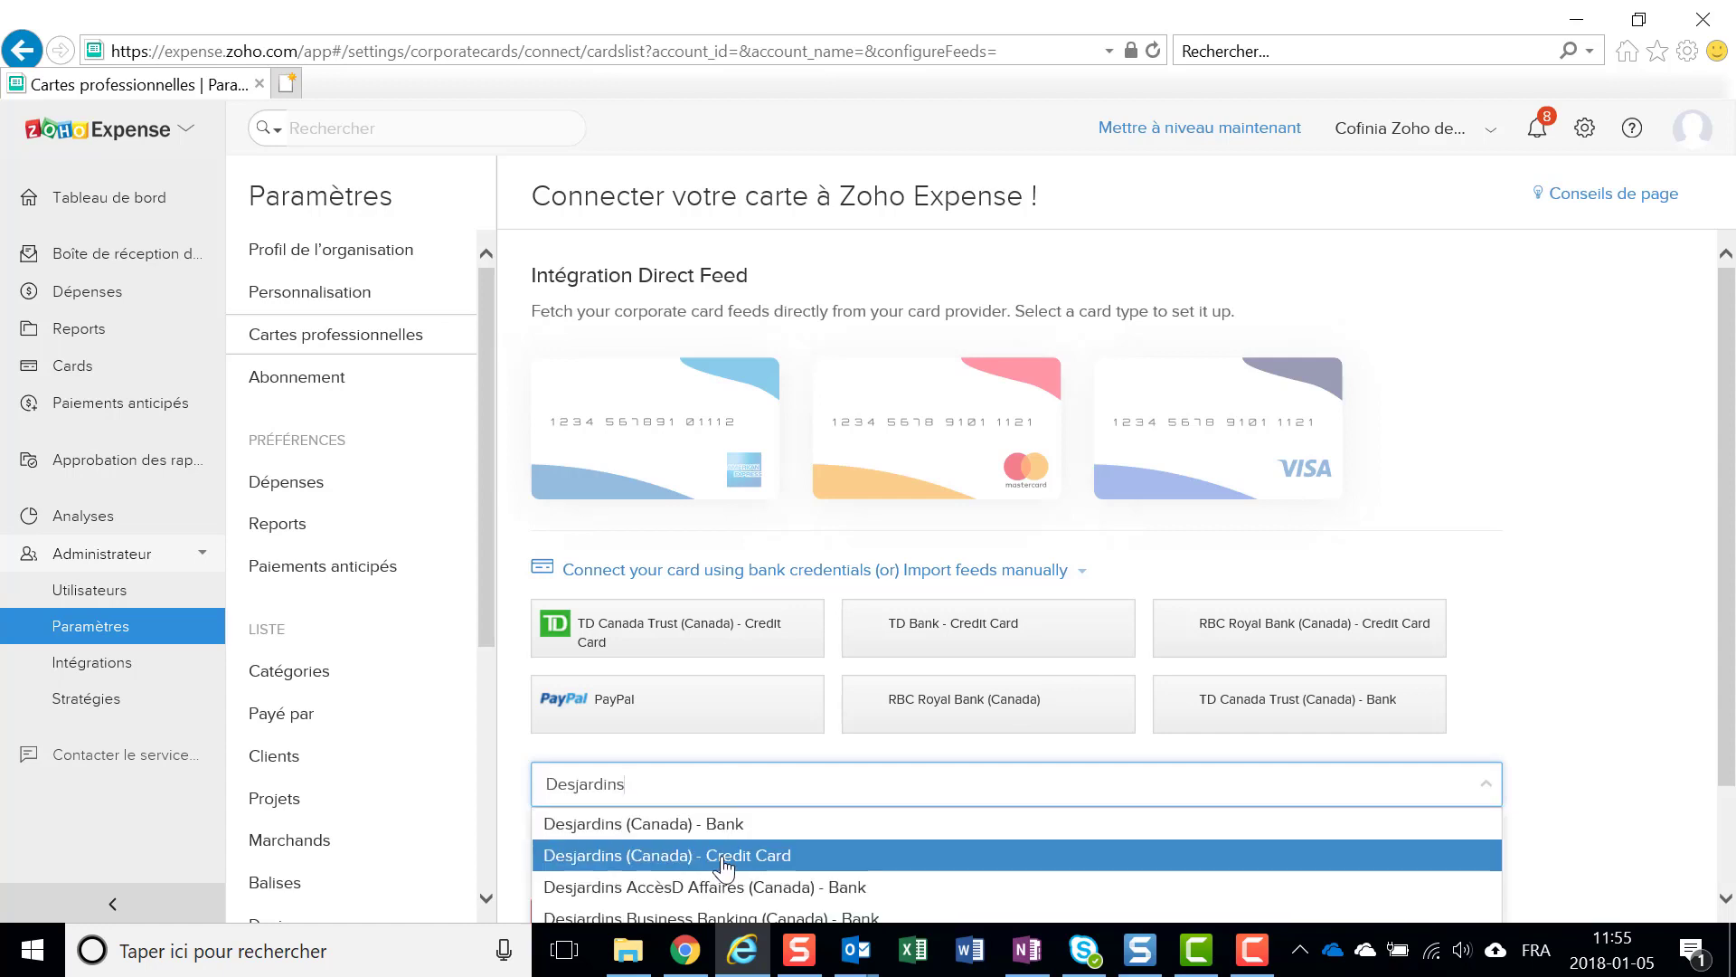
{"action": "left_click", "coordinate": [723, 857]}
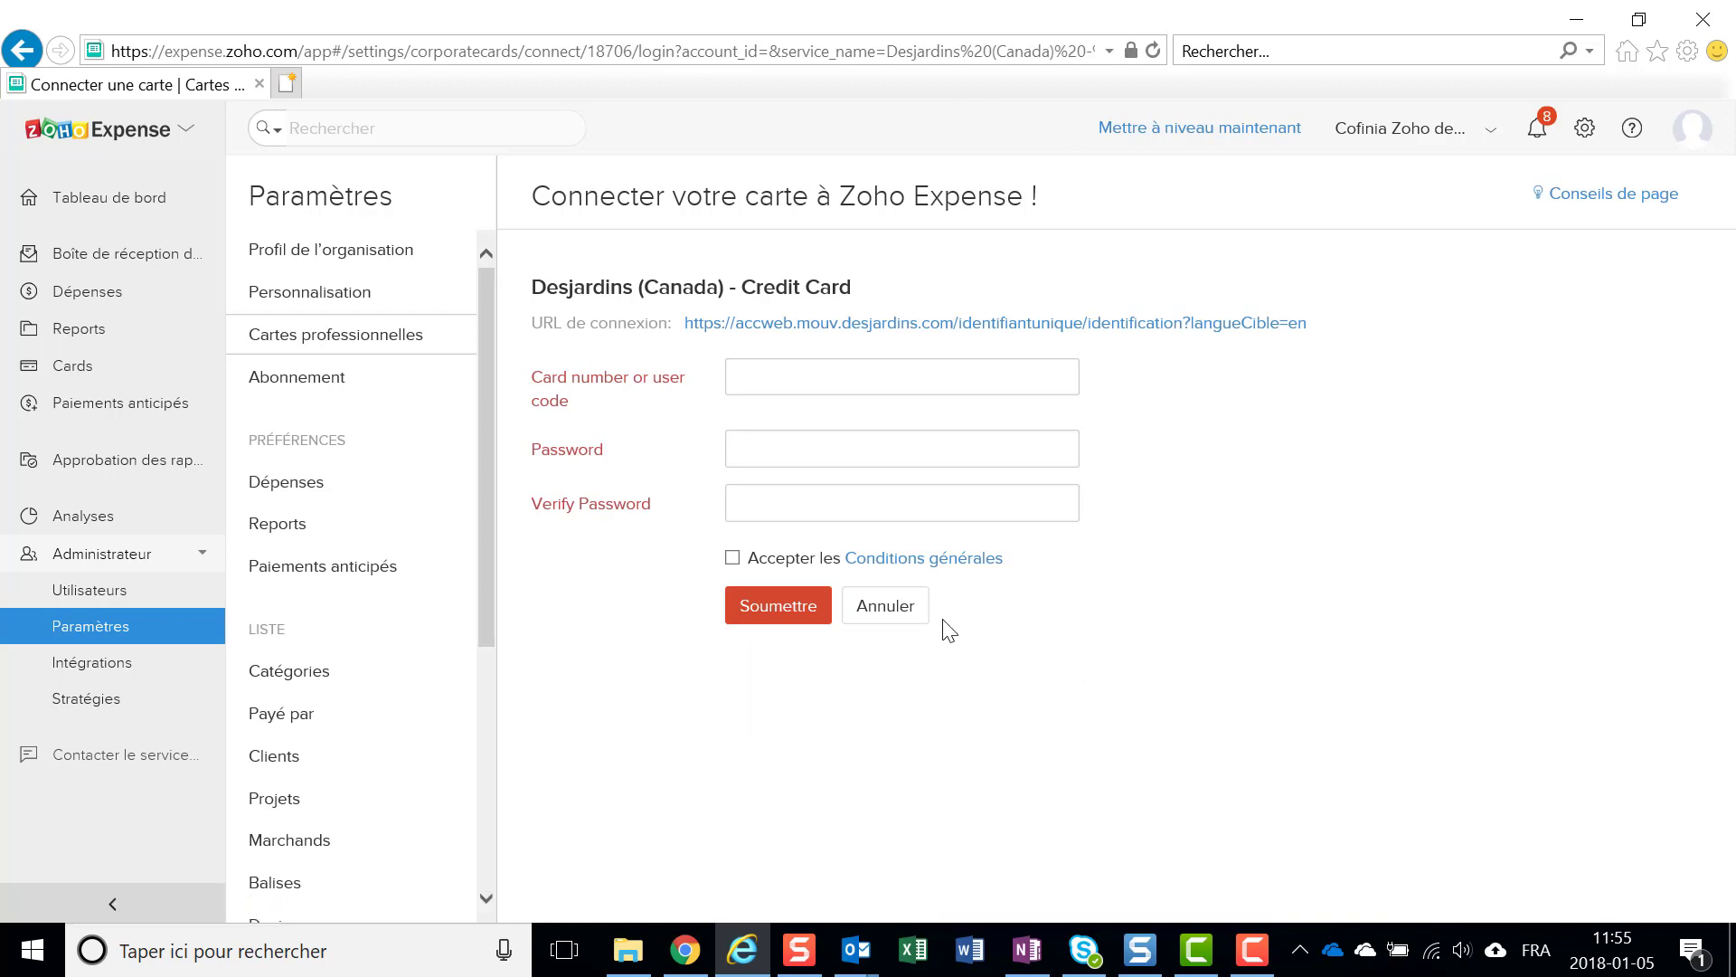
{"action": "left_click", "coordinate": [885, 606]}
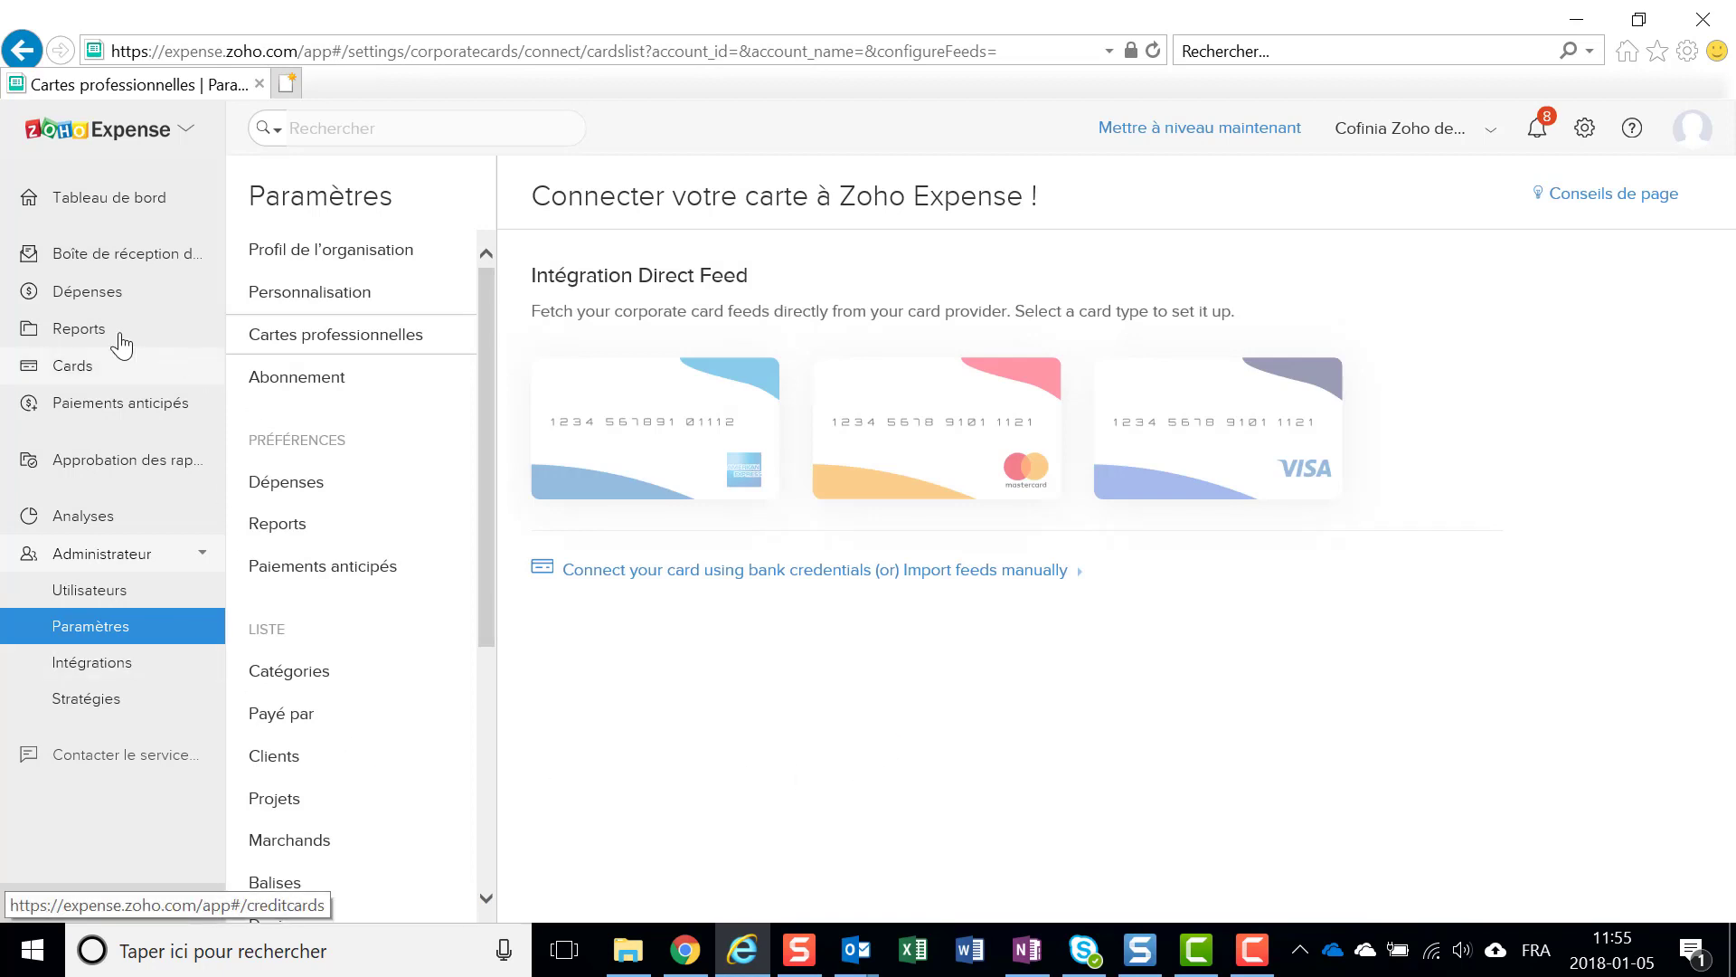
Step: Open the Desjardins Carte crédit account from the cards list and view its uncategorized transactions and account options
{"action": "left_click", "coordinate": [50, 370]}
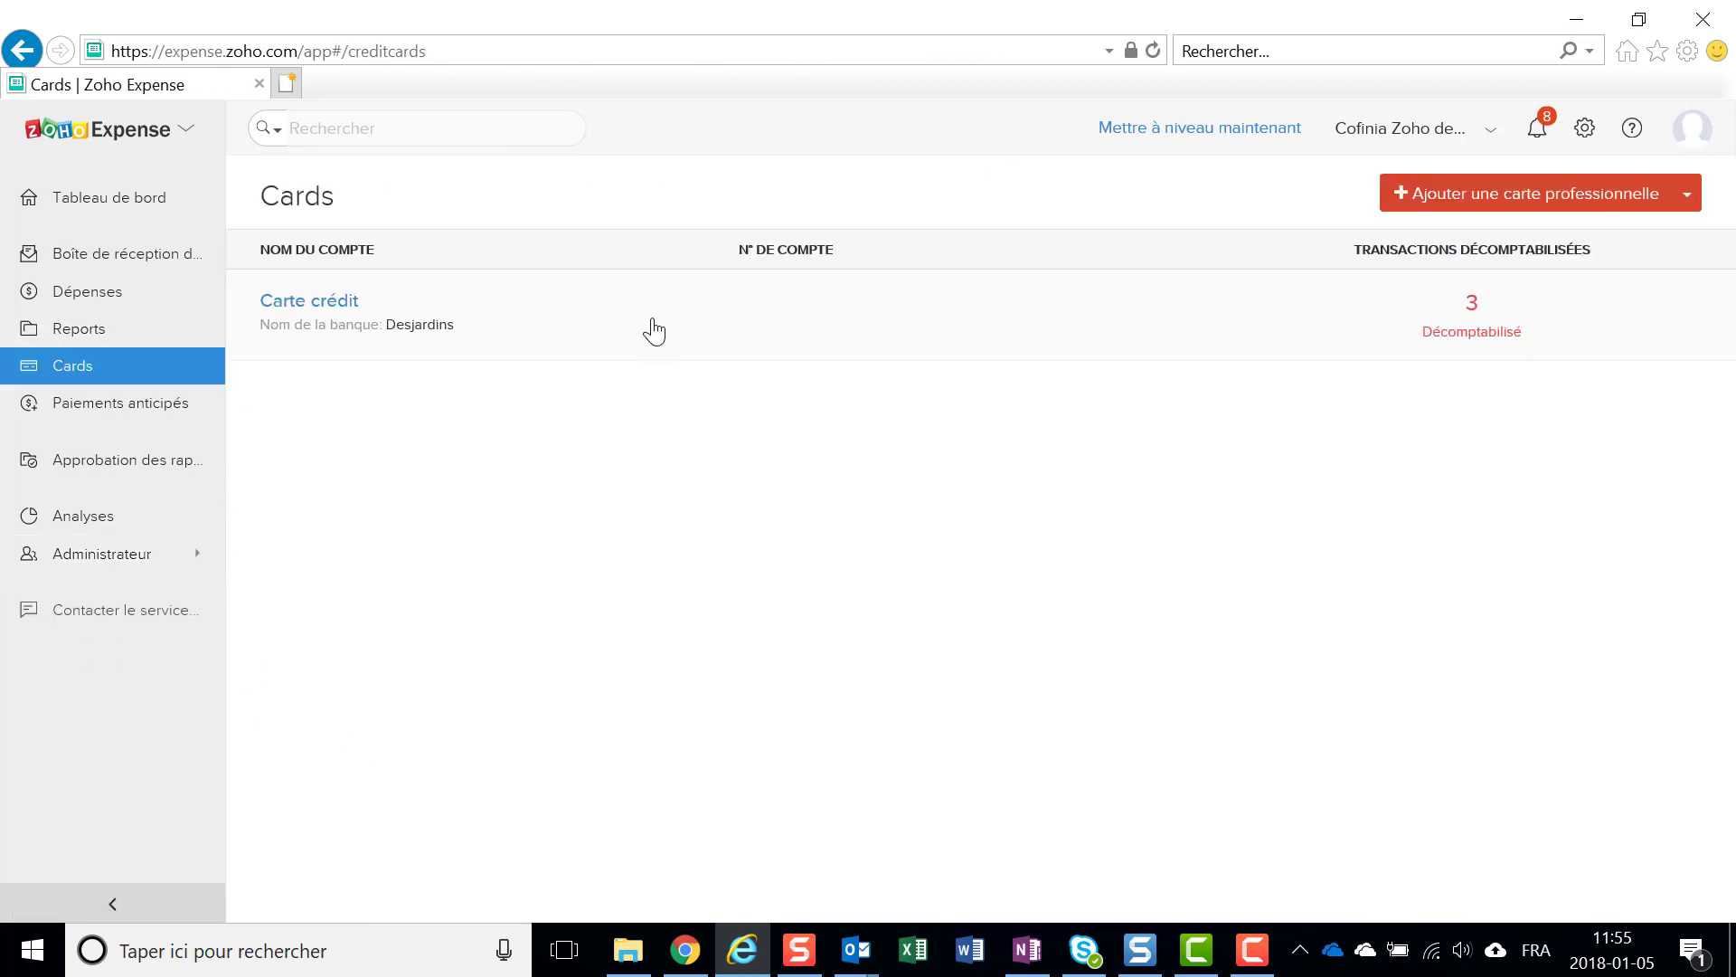
{"action": "left_click", "coordinate": [656, 330]}
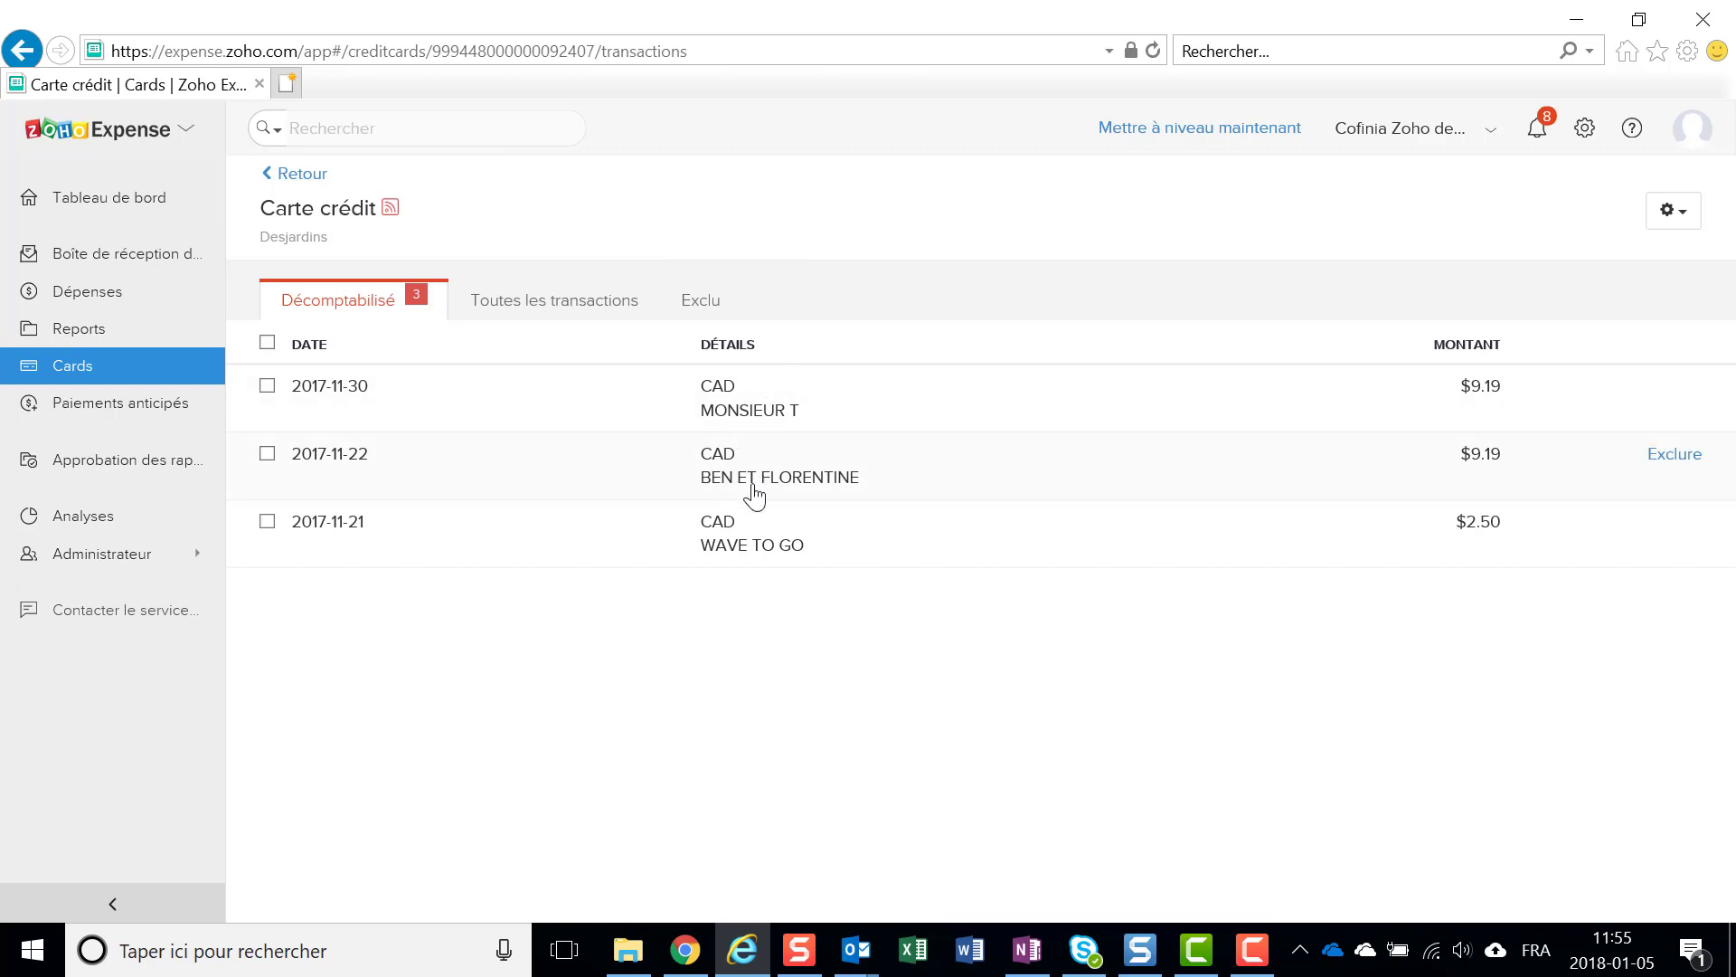
{"action": "left_click", "coordinate": [1687, 221]}
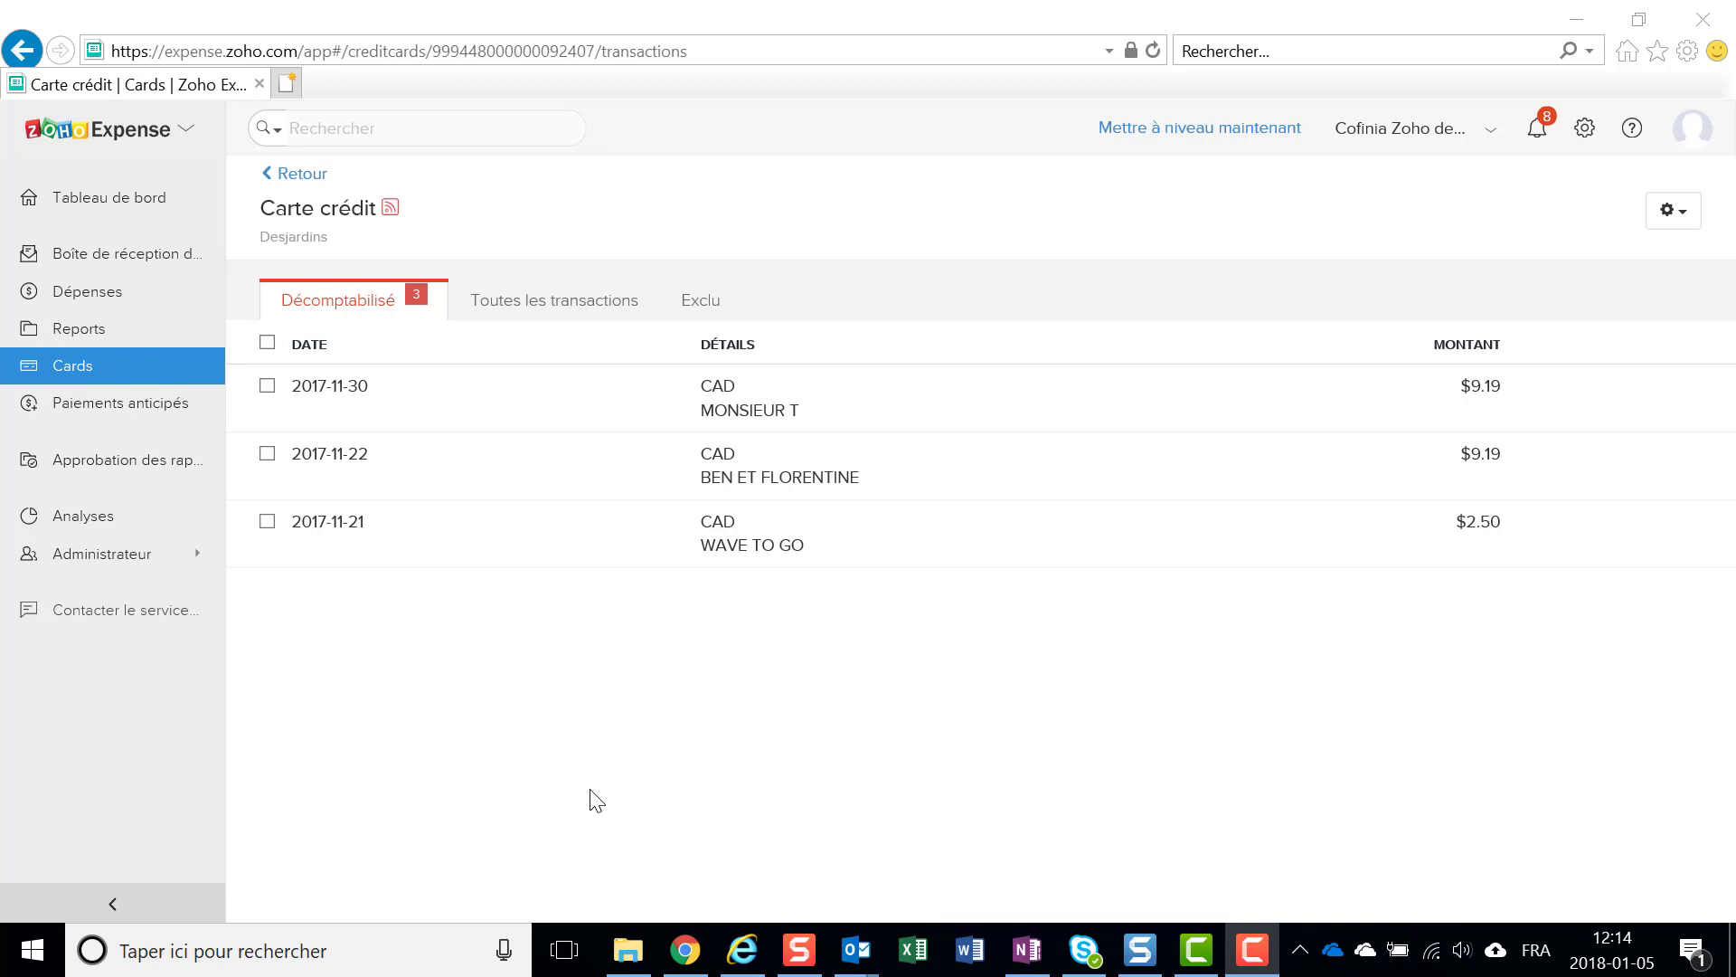
Step: Review the details of the 2017-11-22 Entretien réparation receipt in the receipts inbox and close it without saving
{"action": "left_click", "coordinate": [138, 258]}
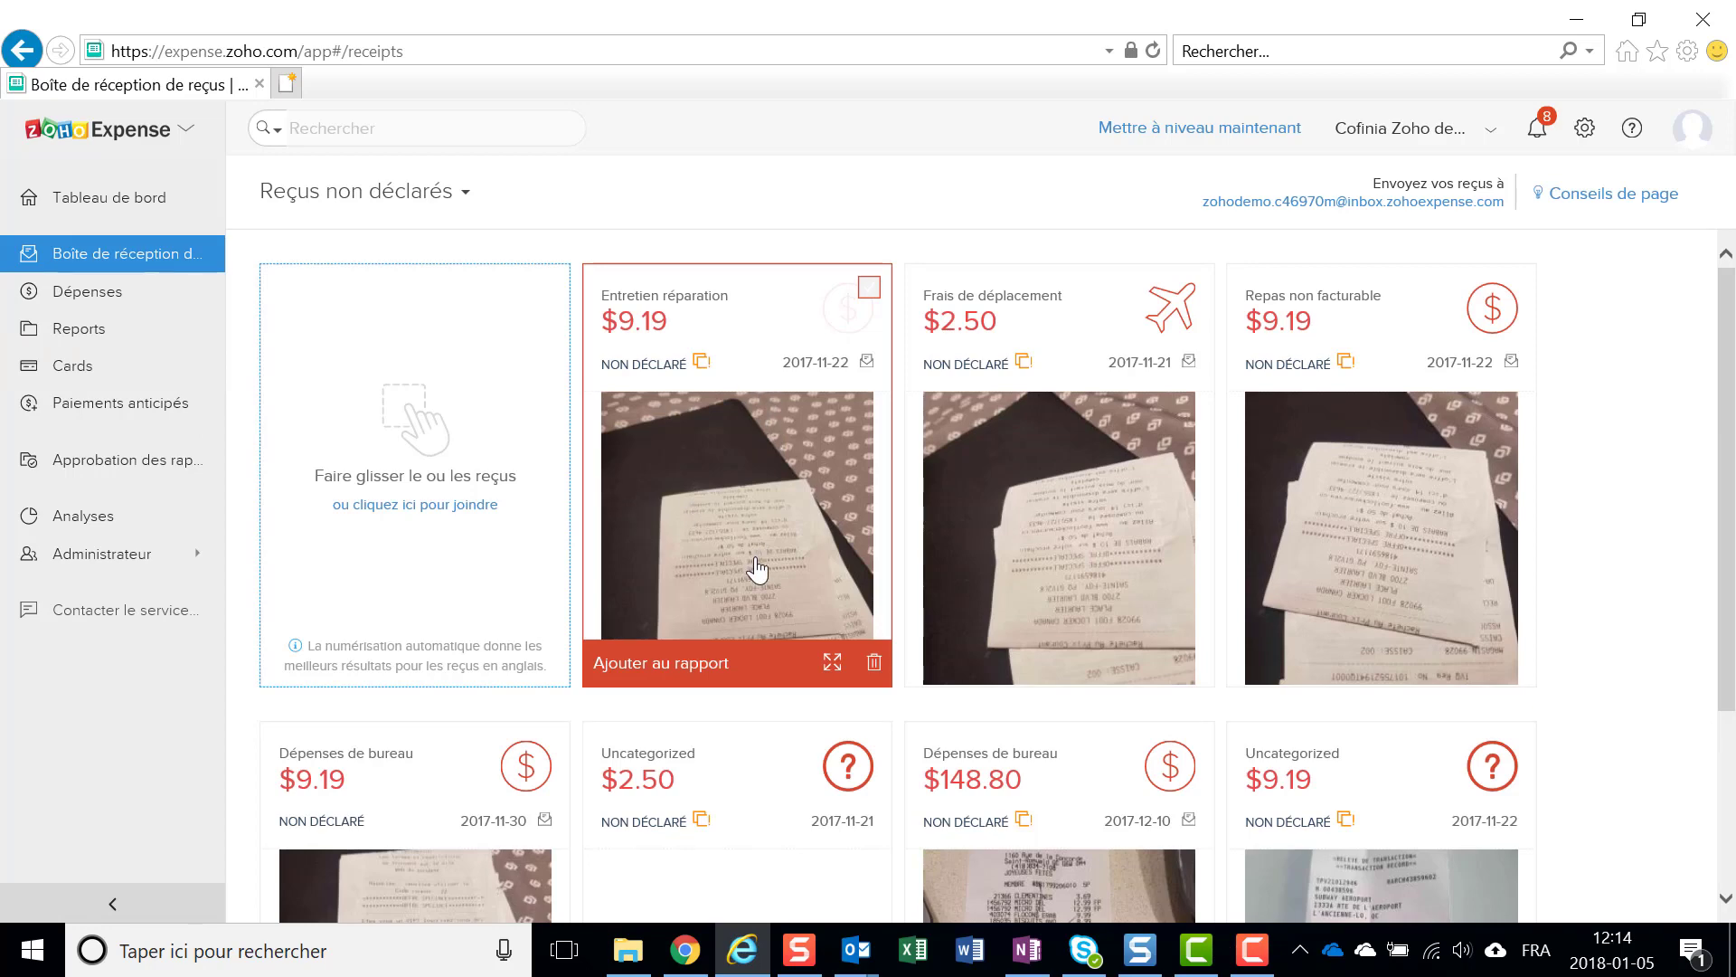
{"action": "left_click", "coordinate": [748, 514]}
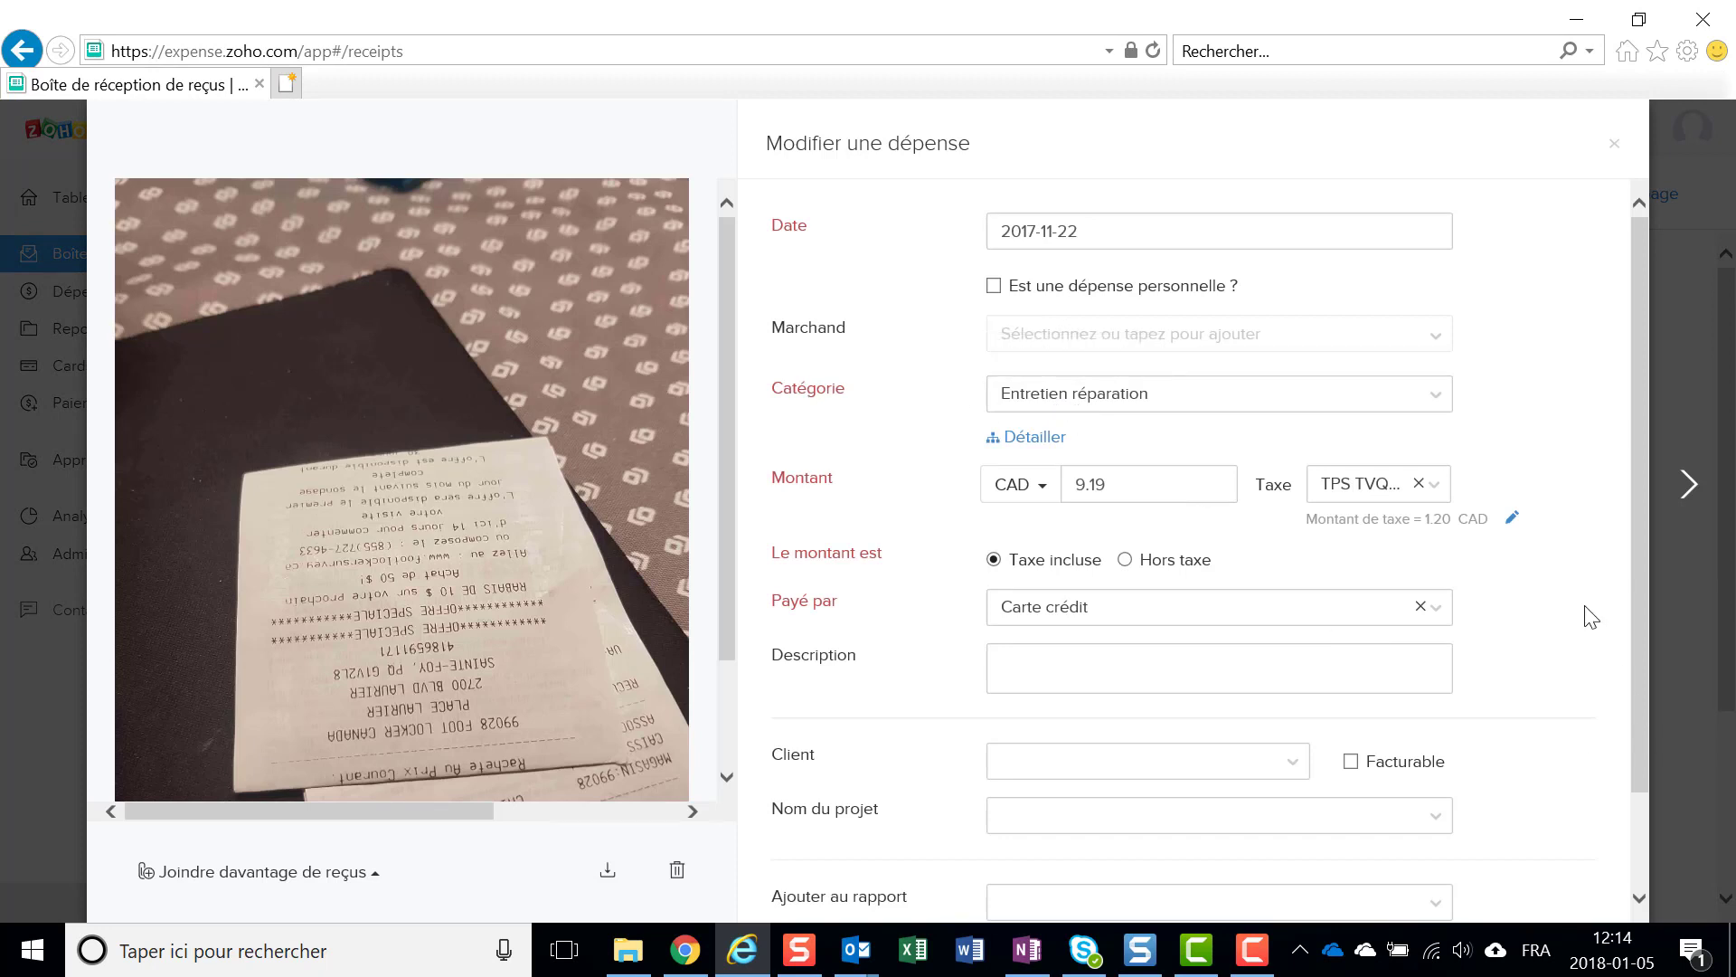
{"action": "scroll", "coordinate": [1591, 614], "scroll_direction": "down", "scroll_amount": 1}
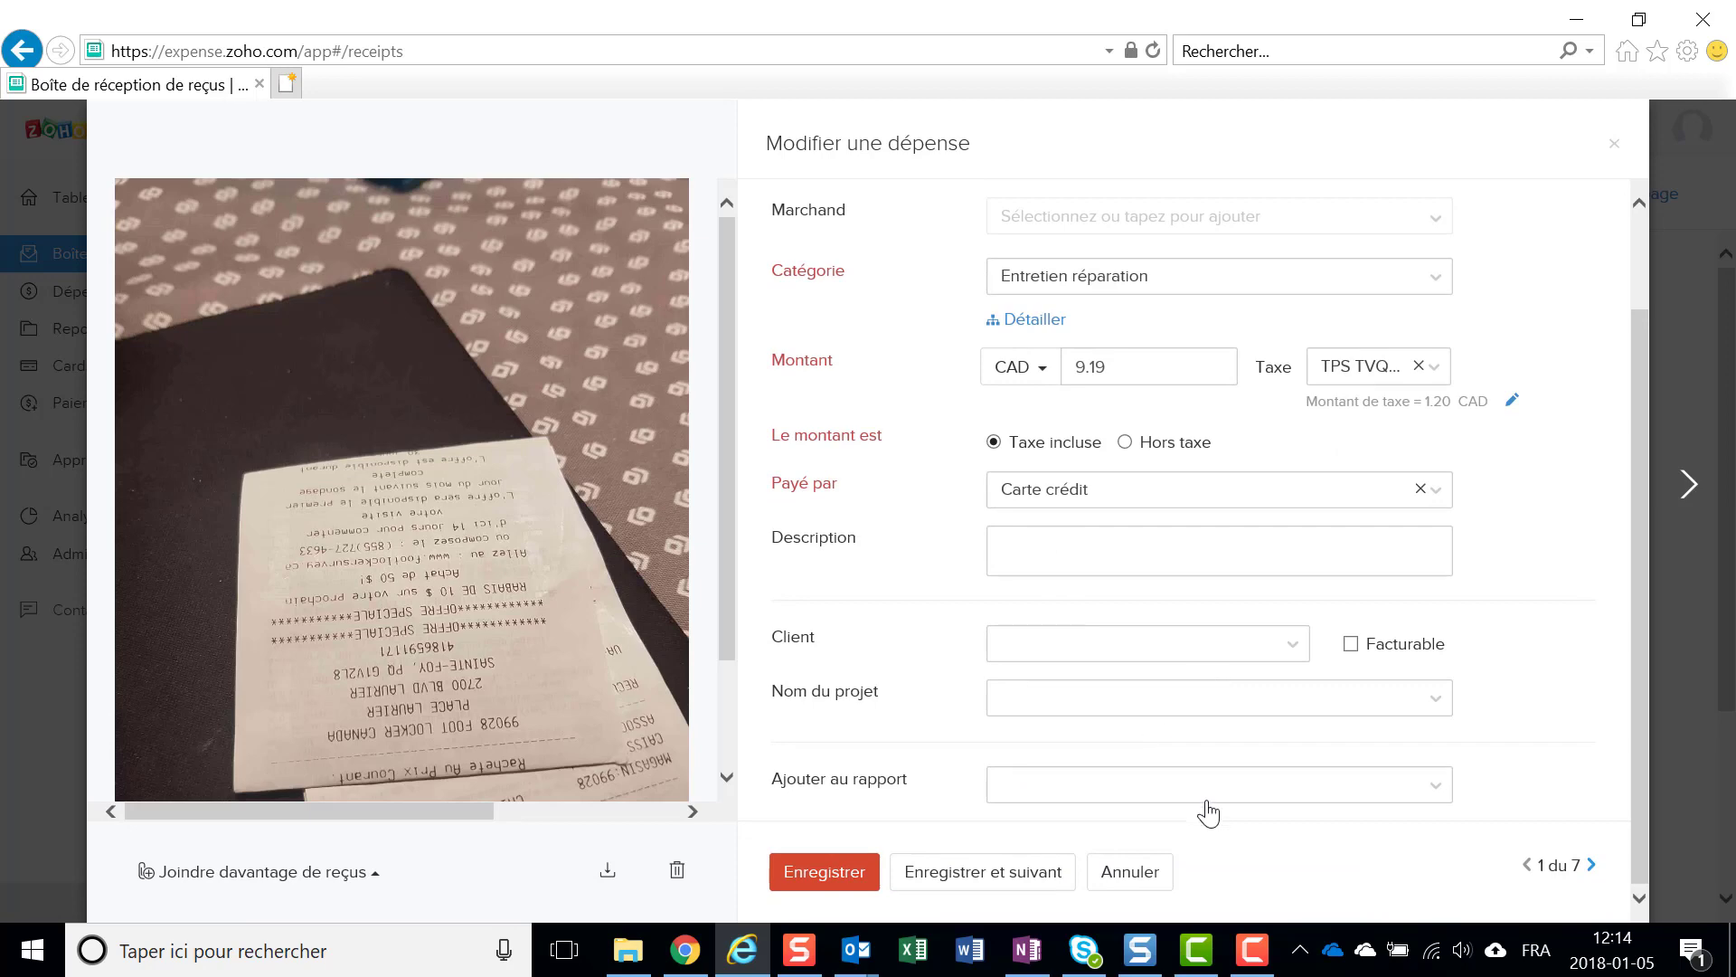
{"action": "left_click", "coordinate": [1133, 873]}
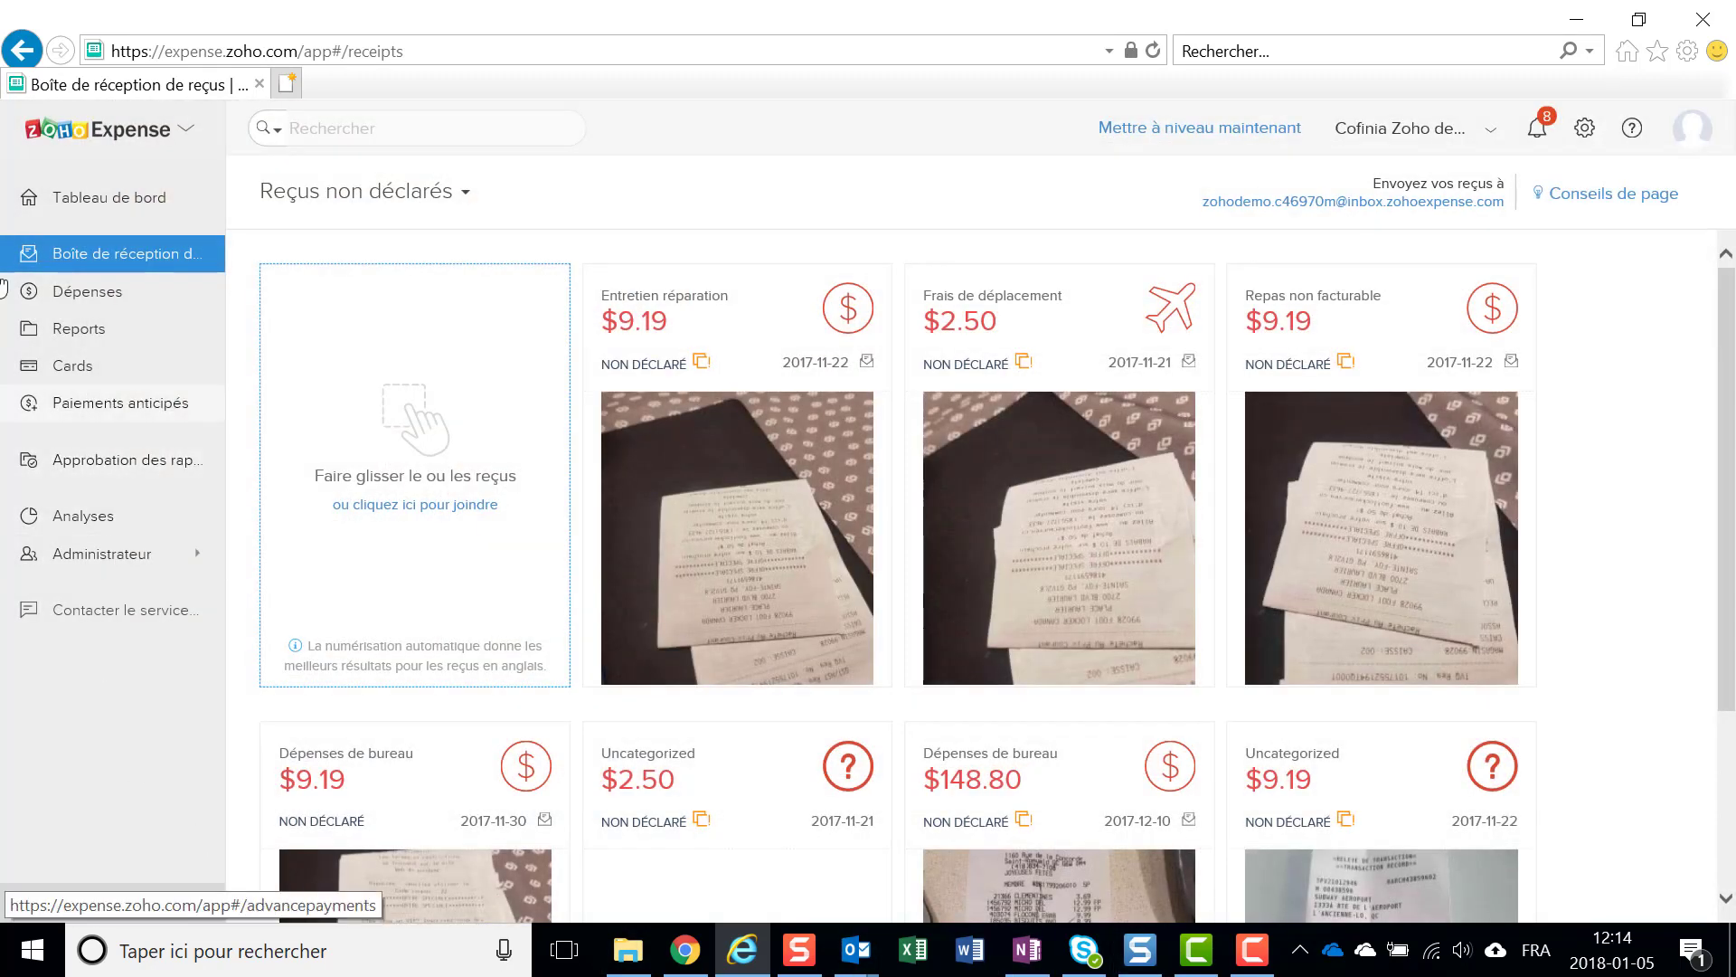
Step: Return to the Carte crédit card and show the matching expenses for the 2017-11-30 MONSIEUR T transaction
{"action": "left_click", "coordinate": [59, 367]}
{"action": "left_click", "coordinate": [810, 331]}
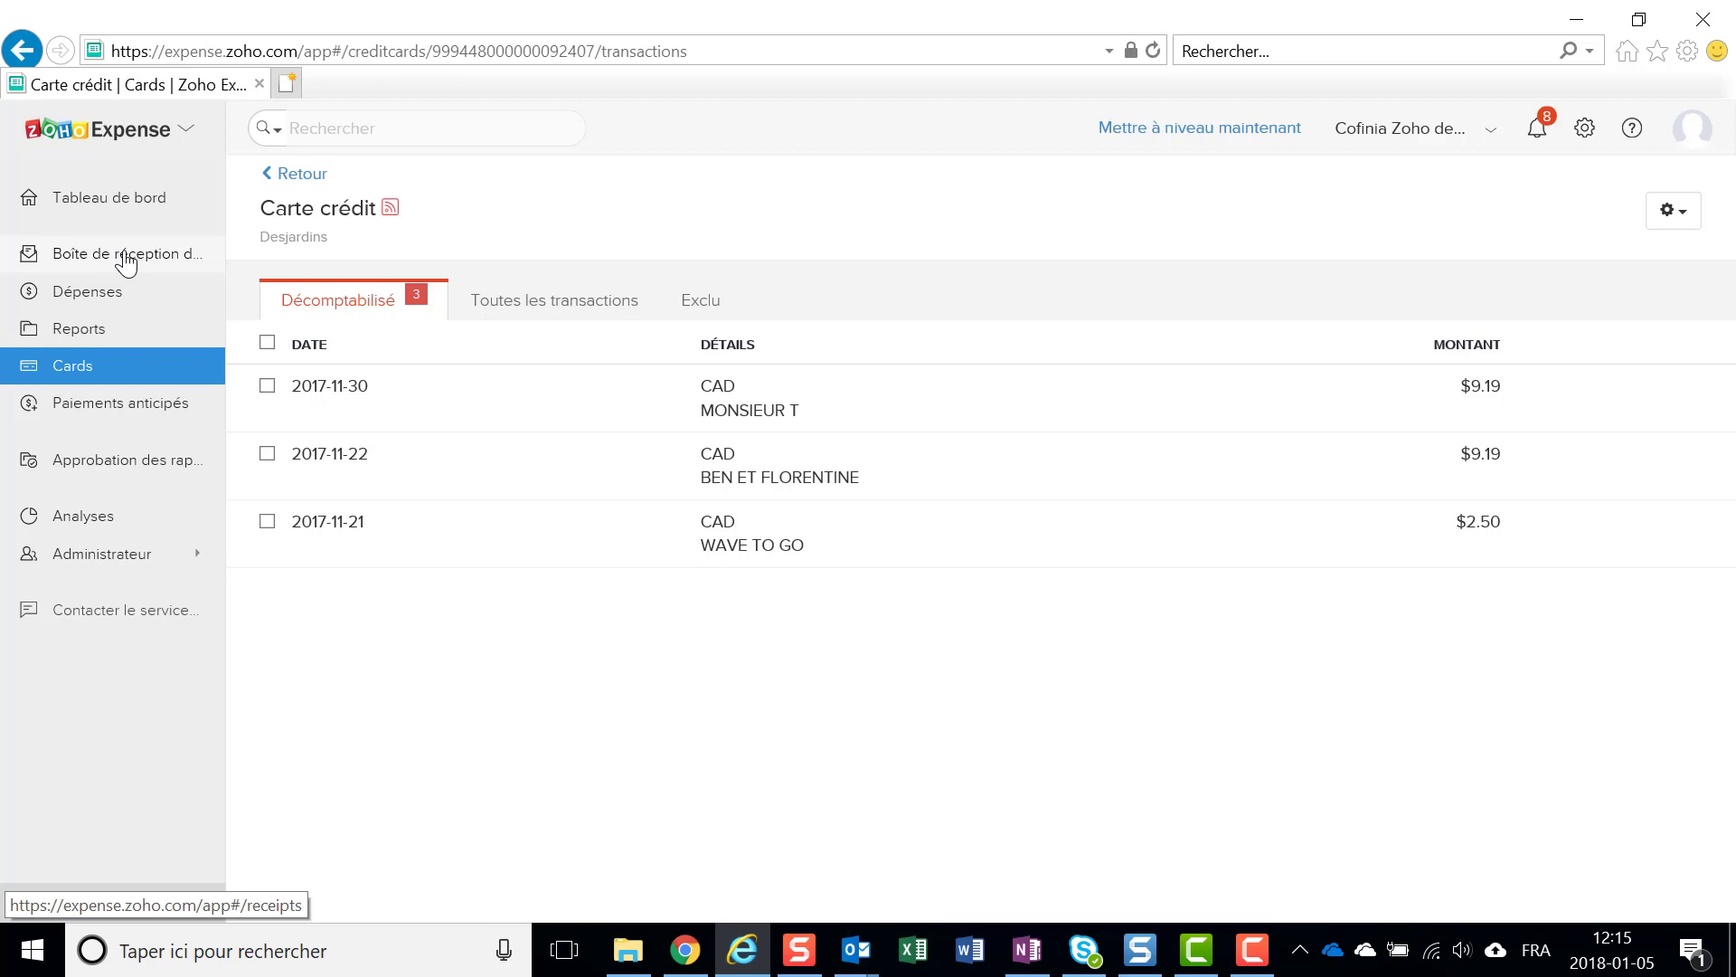
{"action": "left_click", "coordinate": [775, 411]}
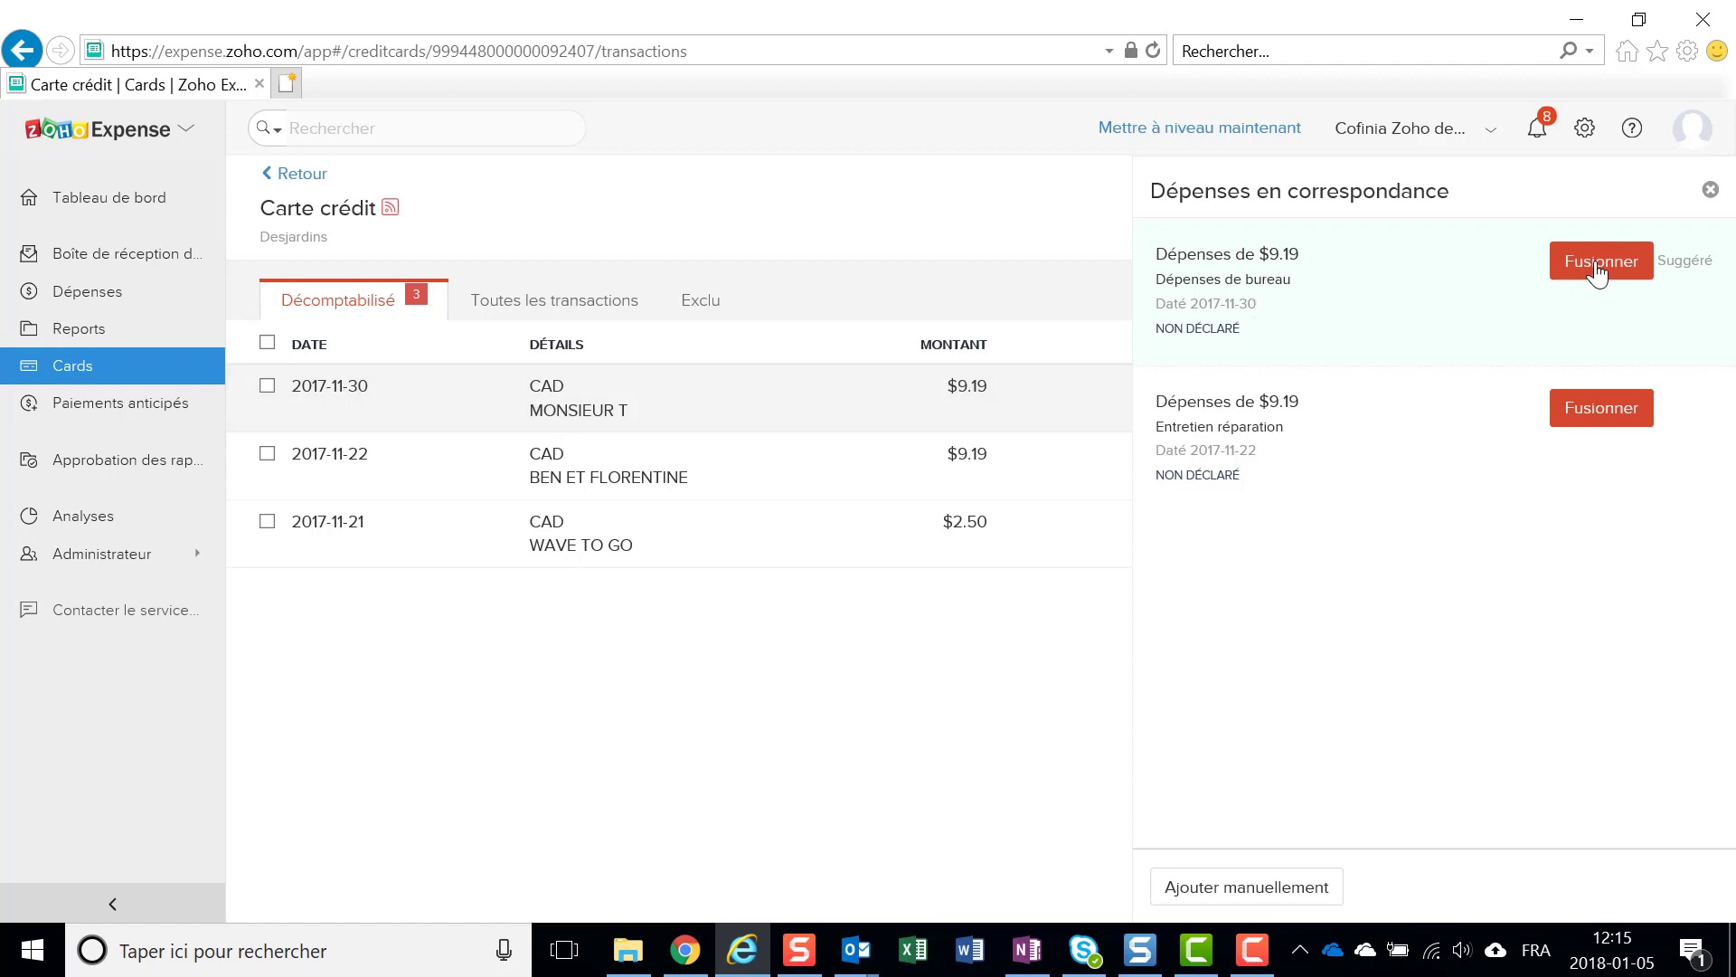
Step: Review the manual expense creation form for the MONSIEUR T transaction and cancel it
{"action": "left_click", "coordinate": [1306, 887]}
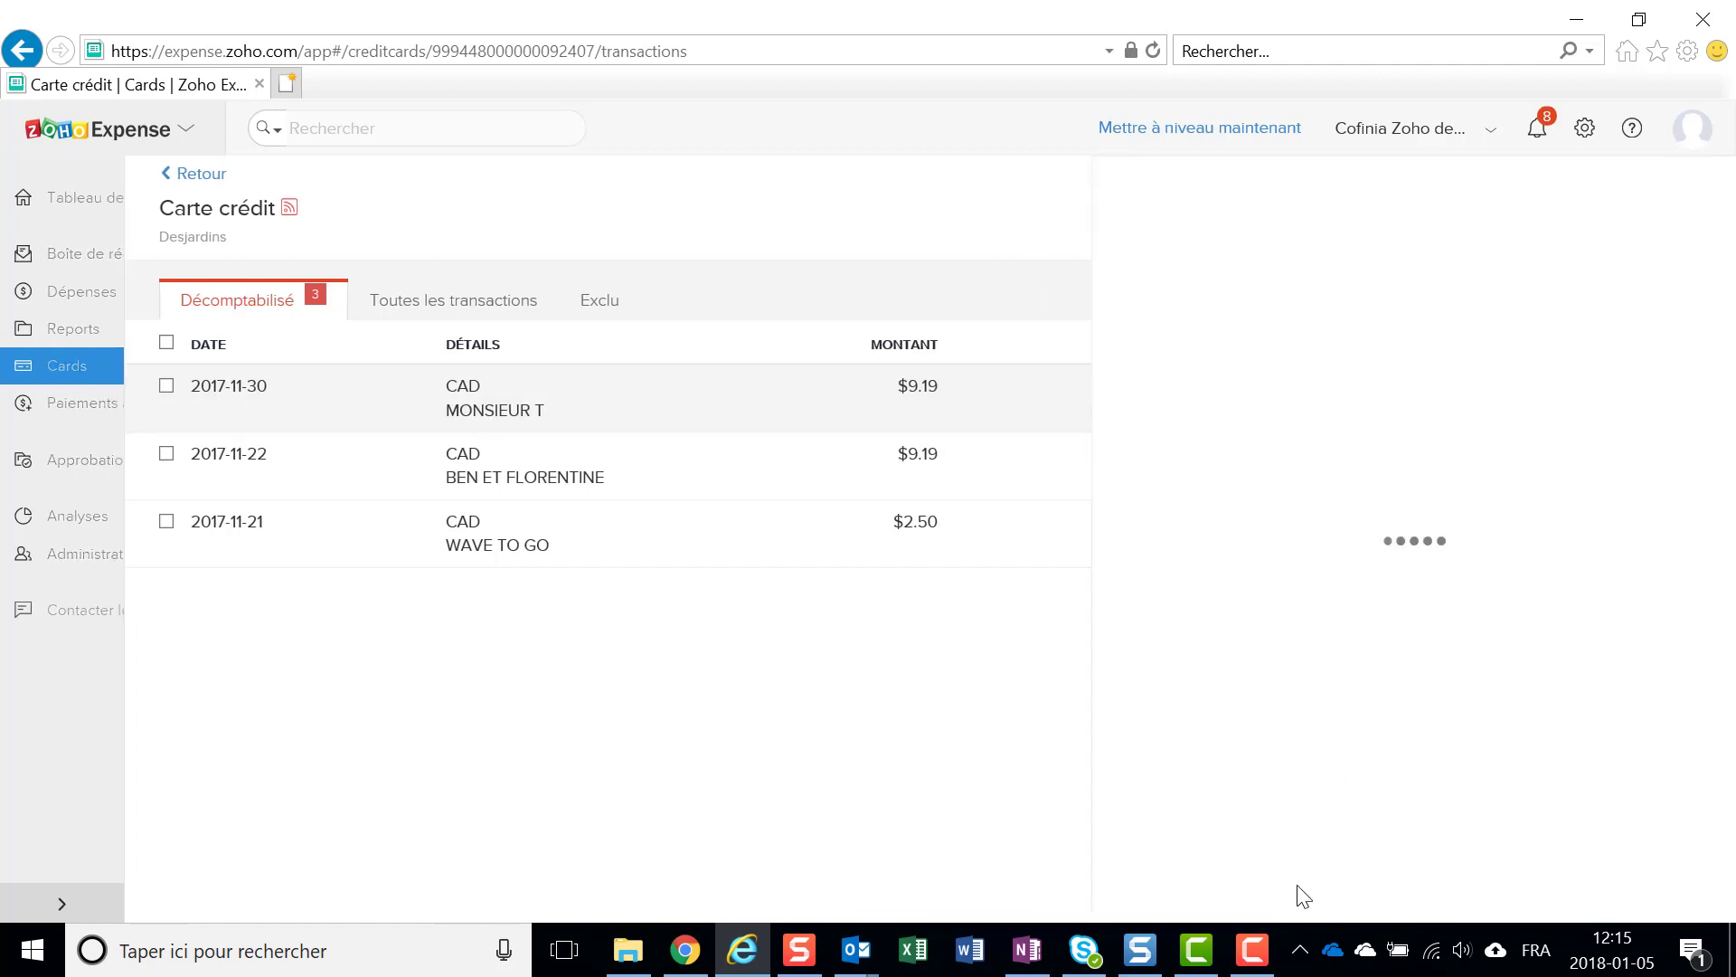
{"action": "scroll", "coordinate": [1574, 613], "scroll_direction": "down", "scroll_amount": 3}
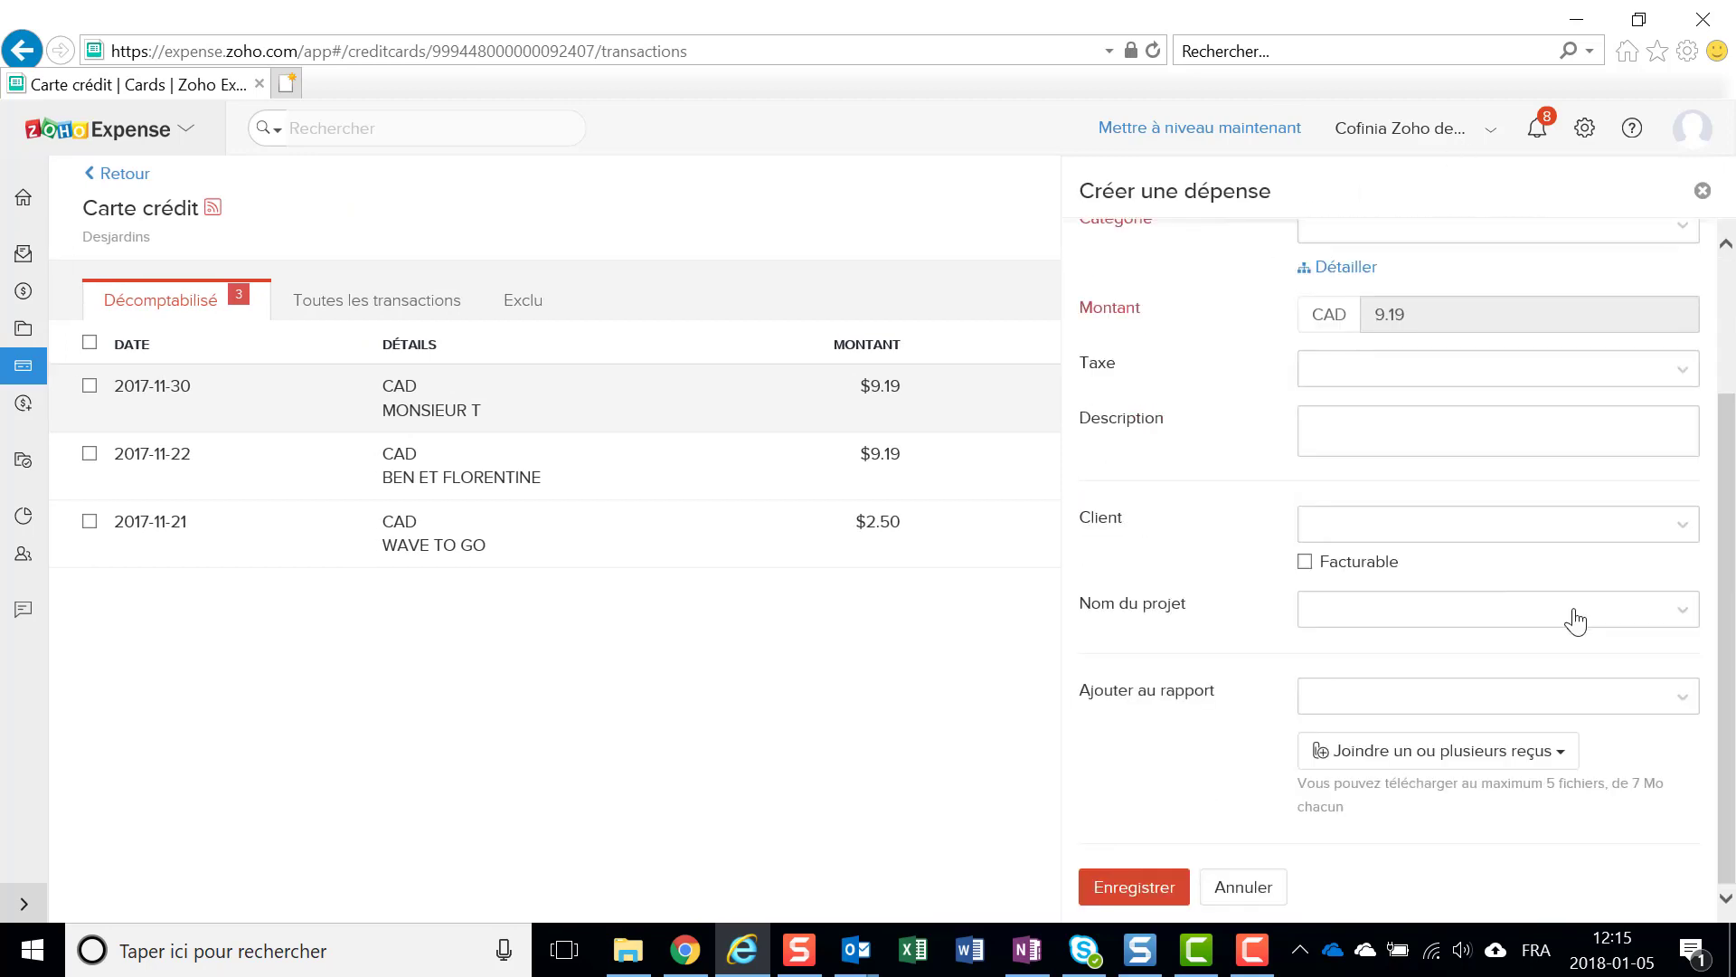
{"action": "scroll", "coordinate": [1575, 605], "scroll_direction": "up", "scroll_amount": 3}
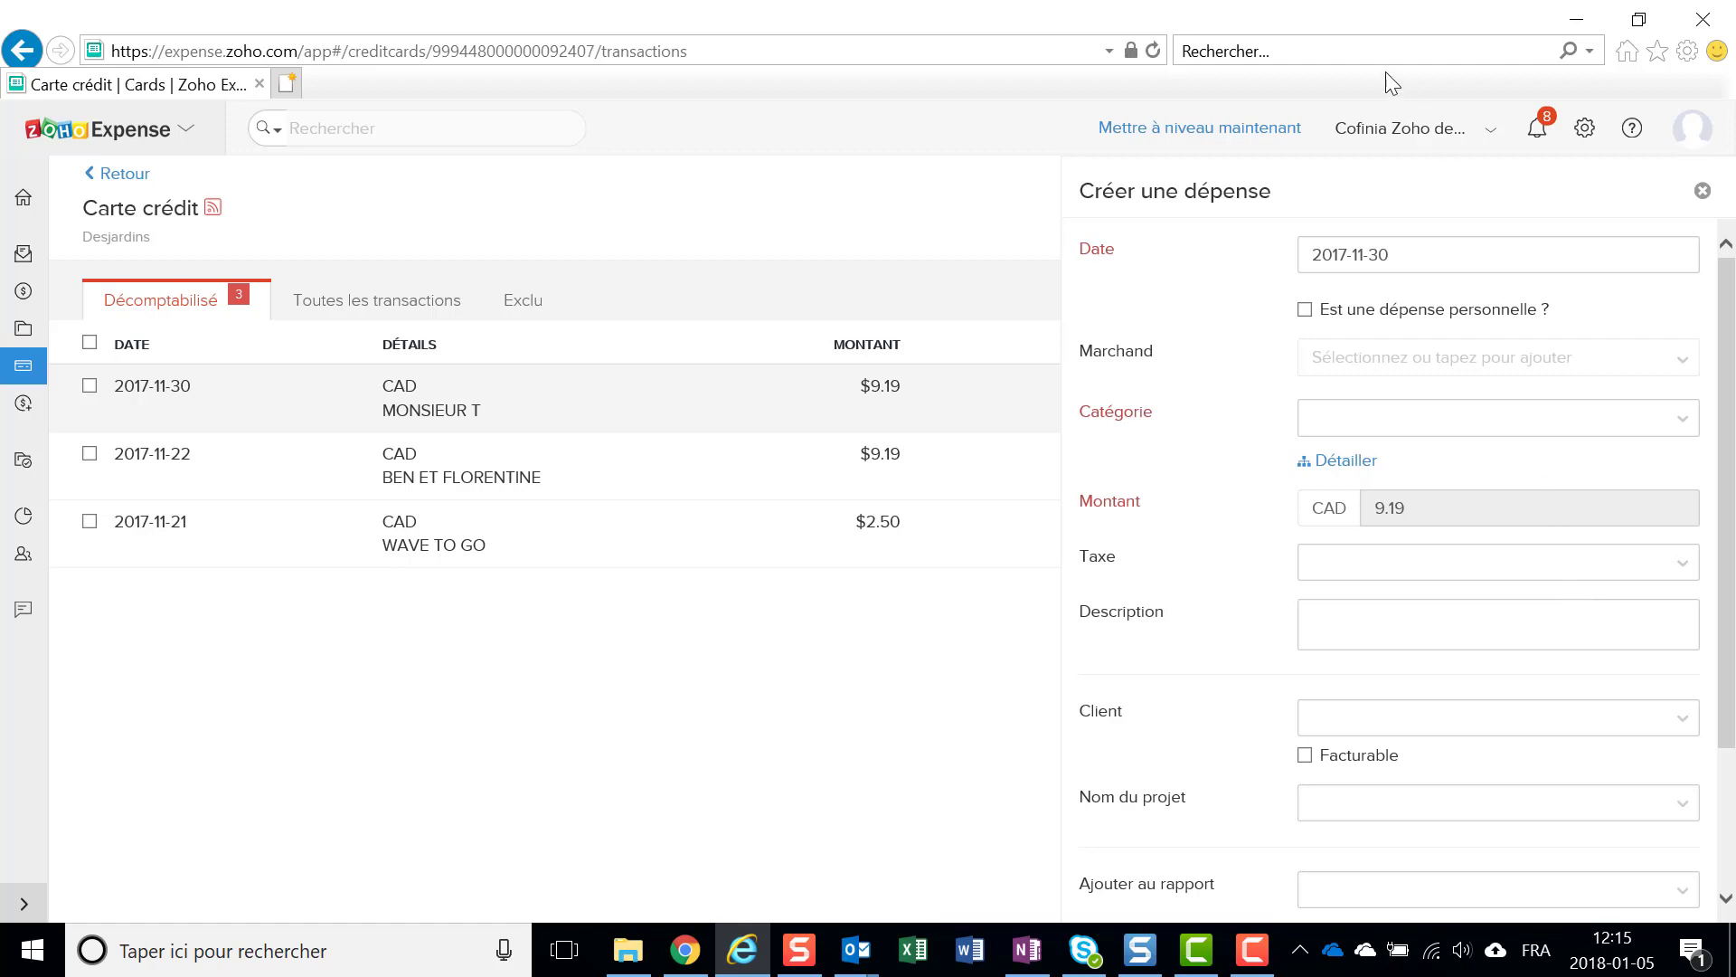
{"action": "scroll", "coordinate": [1406, 696], "scroll_direction": "down", "scroll_amount": 2}
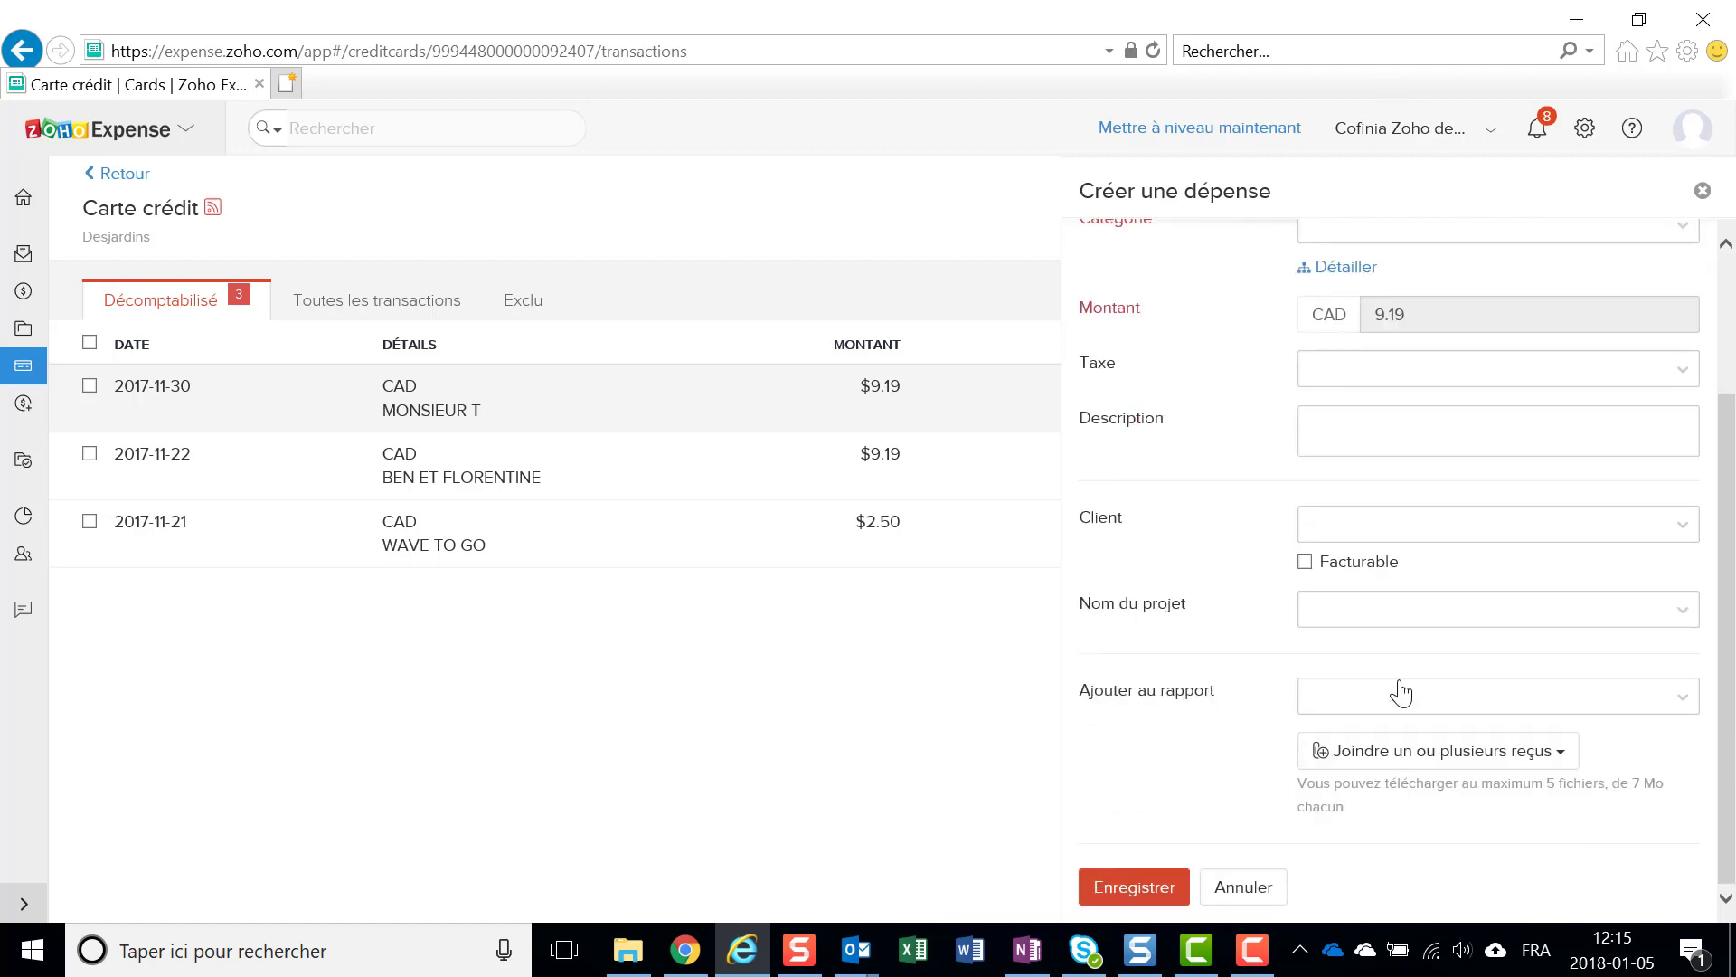
{"action": "left_click", "coordinate": [1243, 888]}
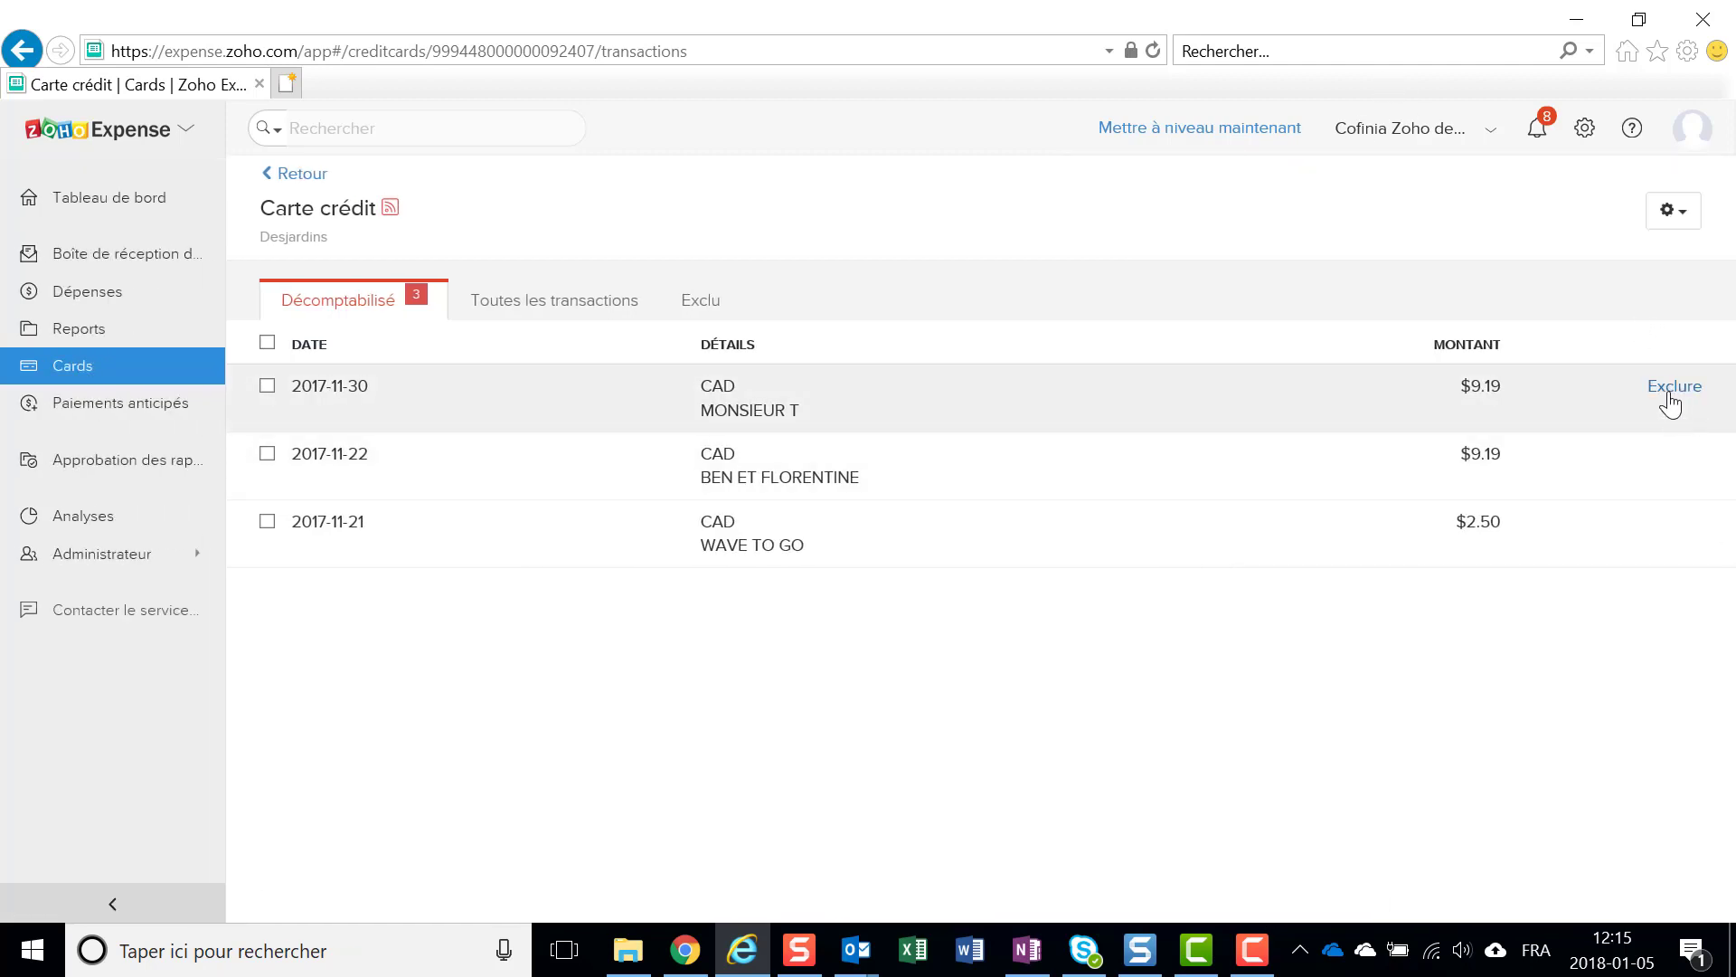
Step: Merge the 2017-11-30 MONSIEUR T transaction with the suggested Dépenses de bureau expense
{"action": "left_click", "coordinate": [1537, 393]}
{"action": "left_click", "coordinate": [1596, 267]}
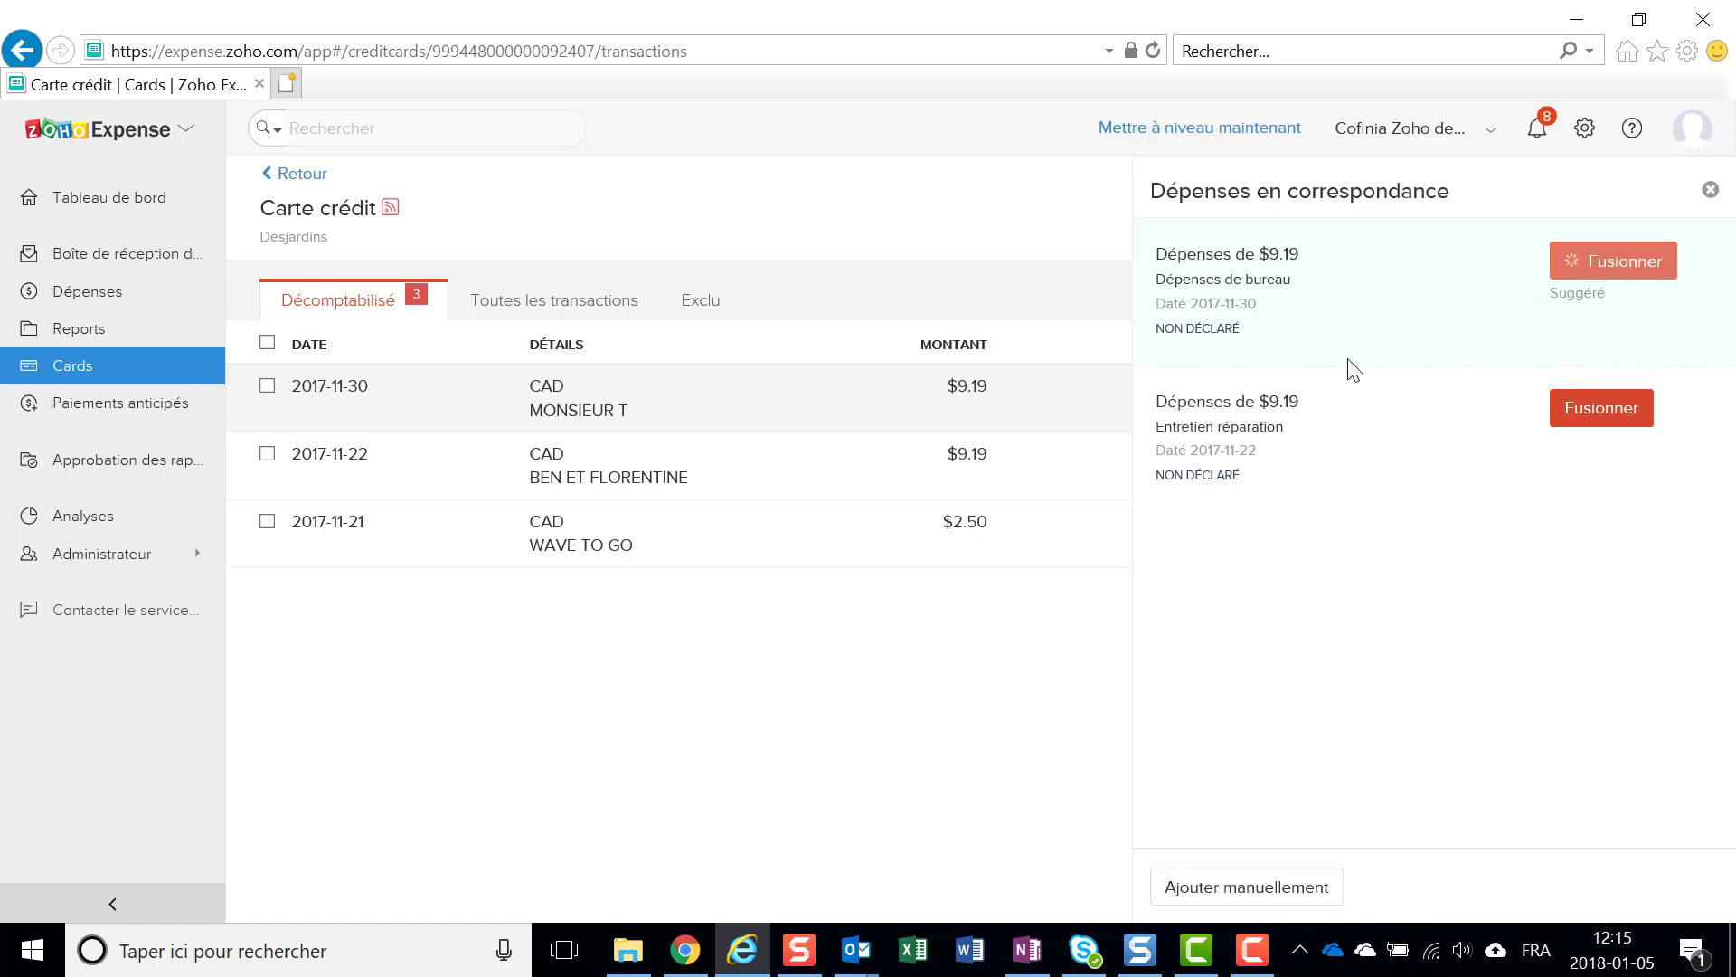
Step: In the expenses list, select the unreported Entretien réparation, Frais de déplacement and Repas non facturable expenses and open their add-to-report choices
{"action": "left_click", "coordinate": [81, 292]}
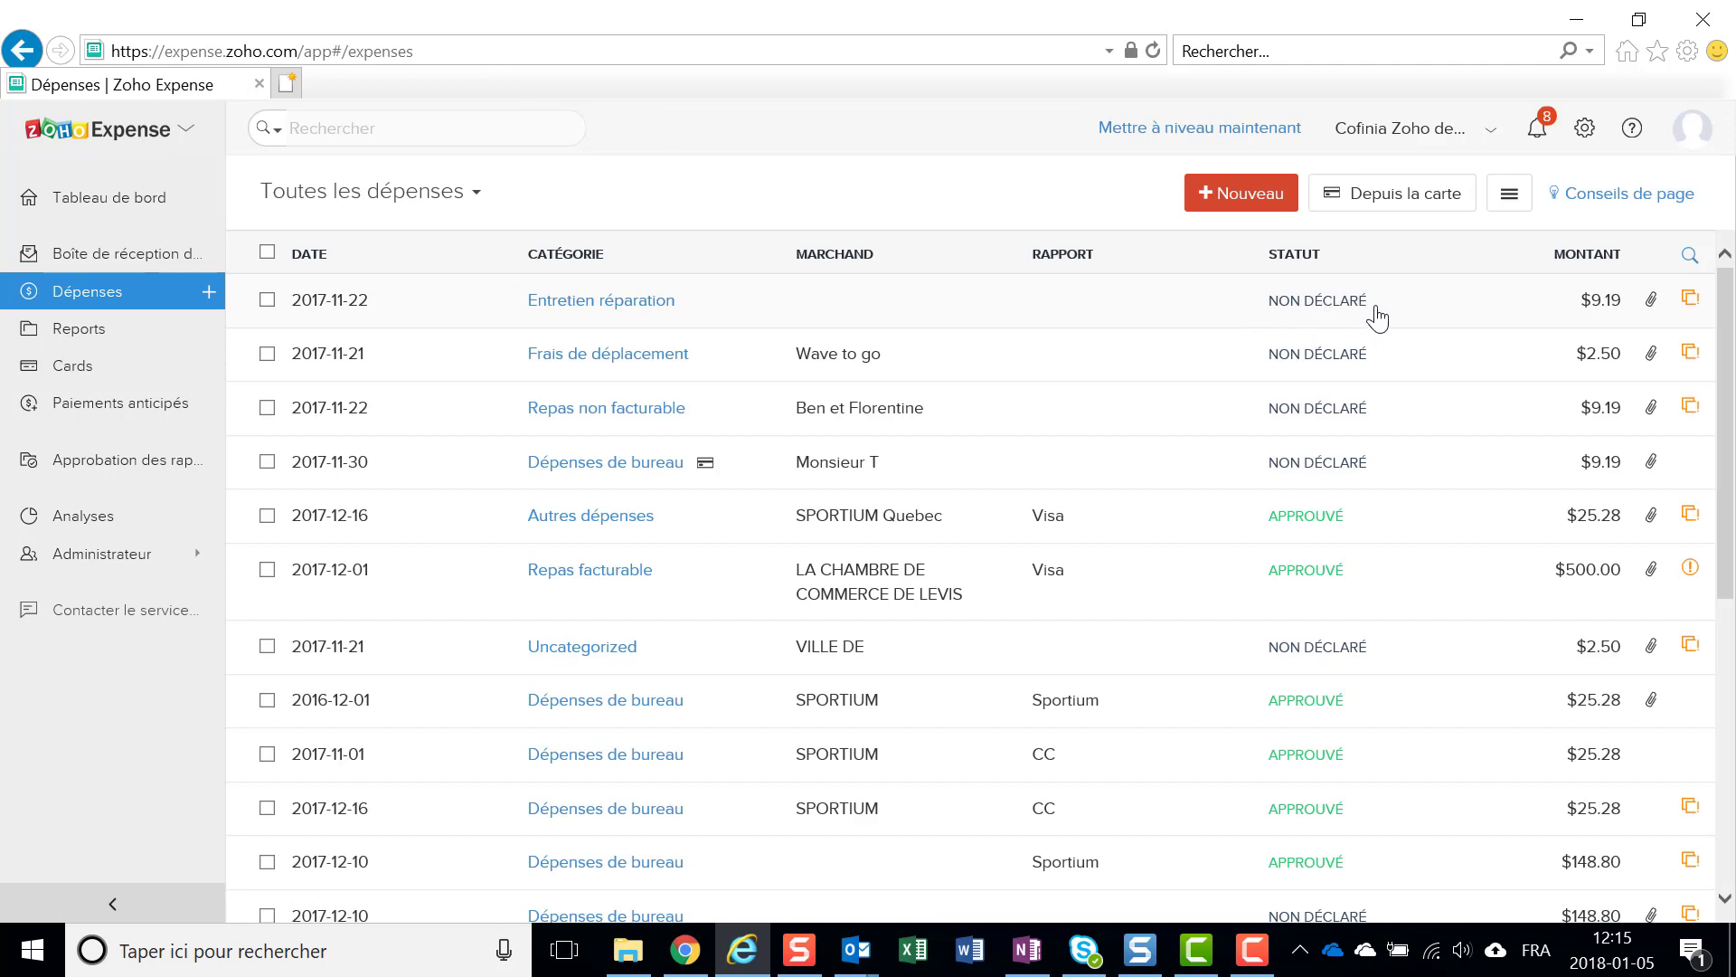
{"action": "left_click", "coordinate": [270, 304]}
{"action": "left_click", "coordinate": [267, 300]}
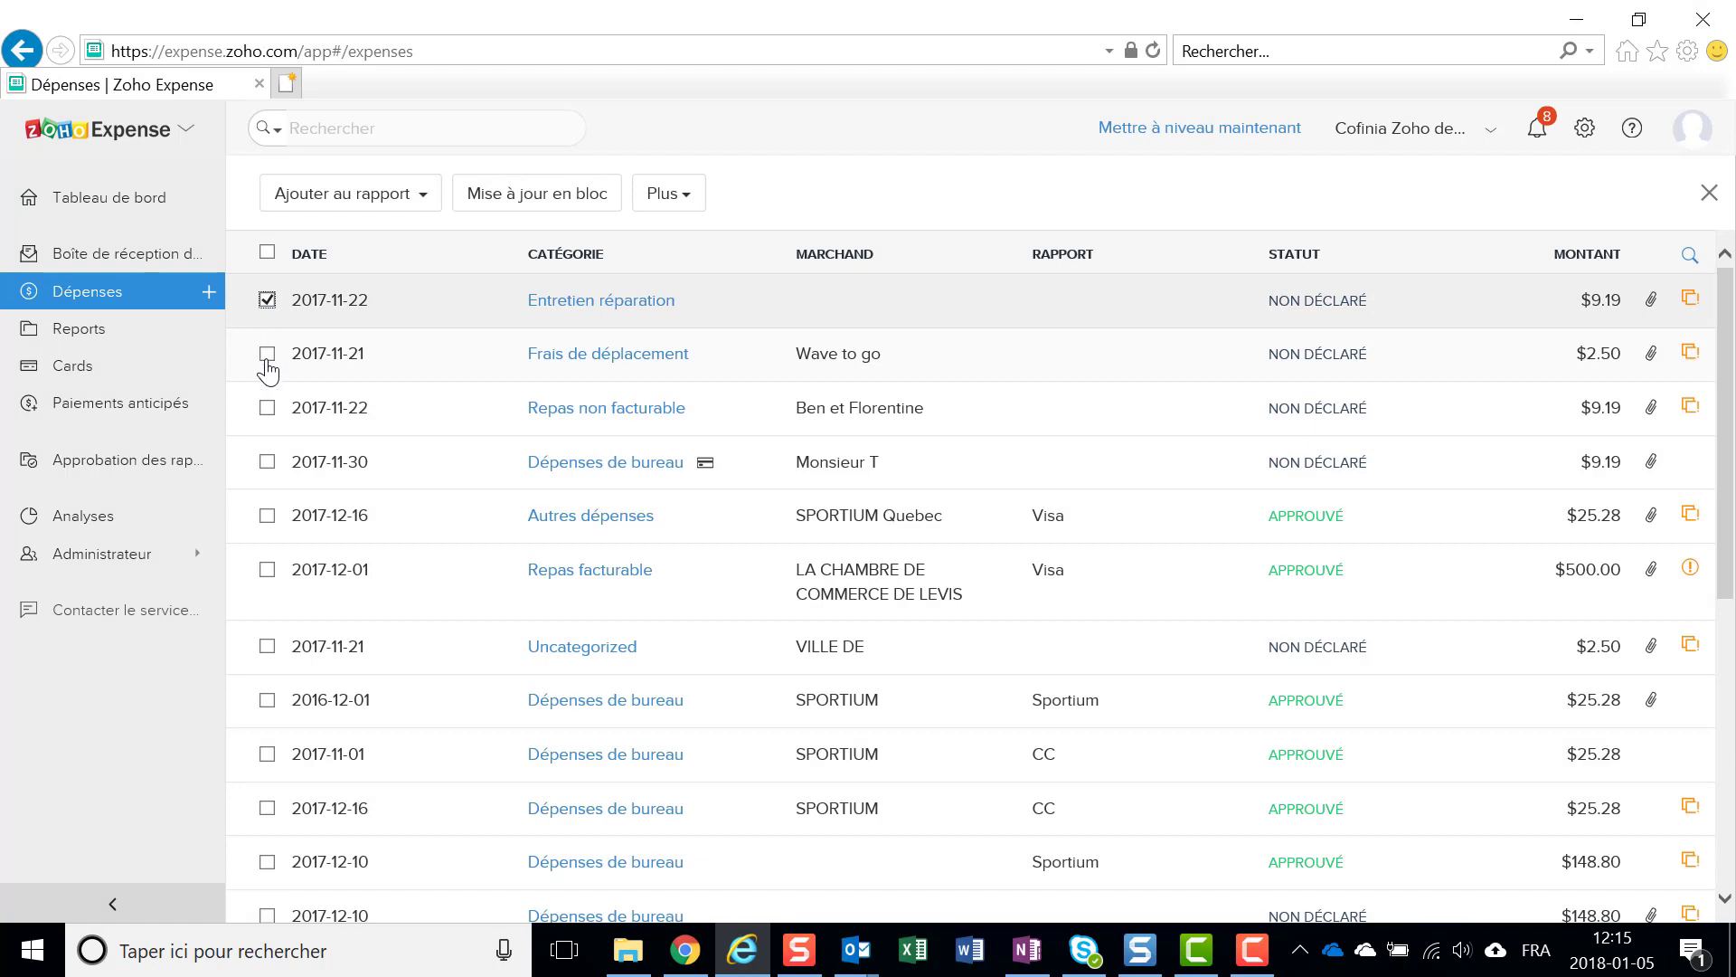
{"action": "left_click", "coordinate": [267, 354]}
{"action": "left_click", "coordinate": [267, 408]}
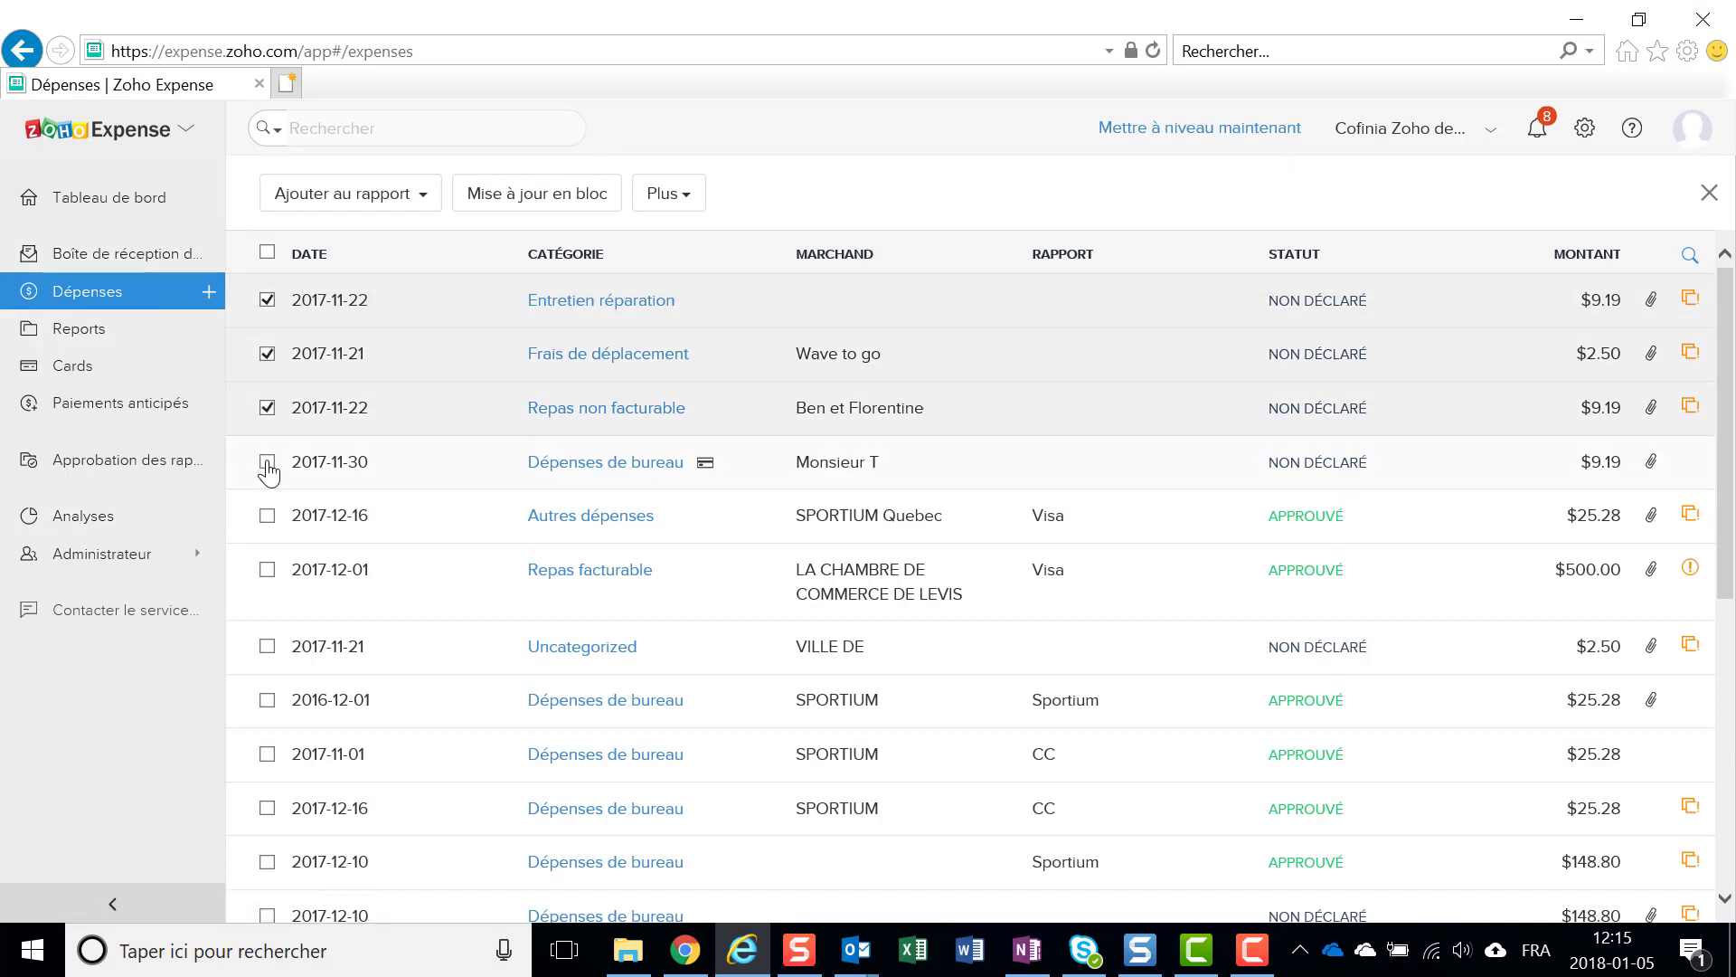
{"action": "left_click", "coordinate": [430, 208]}
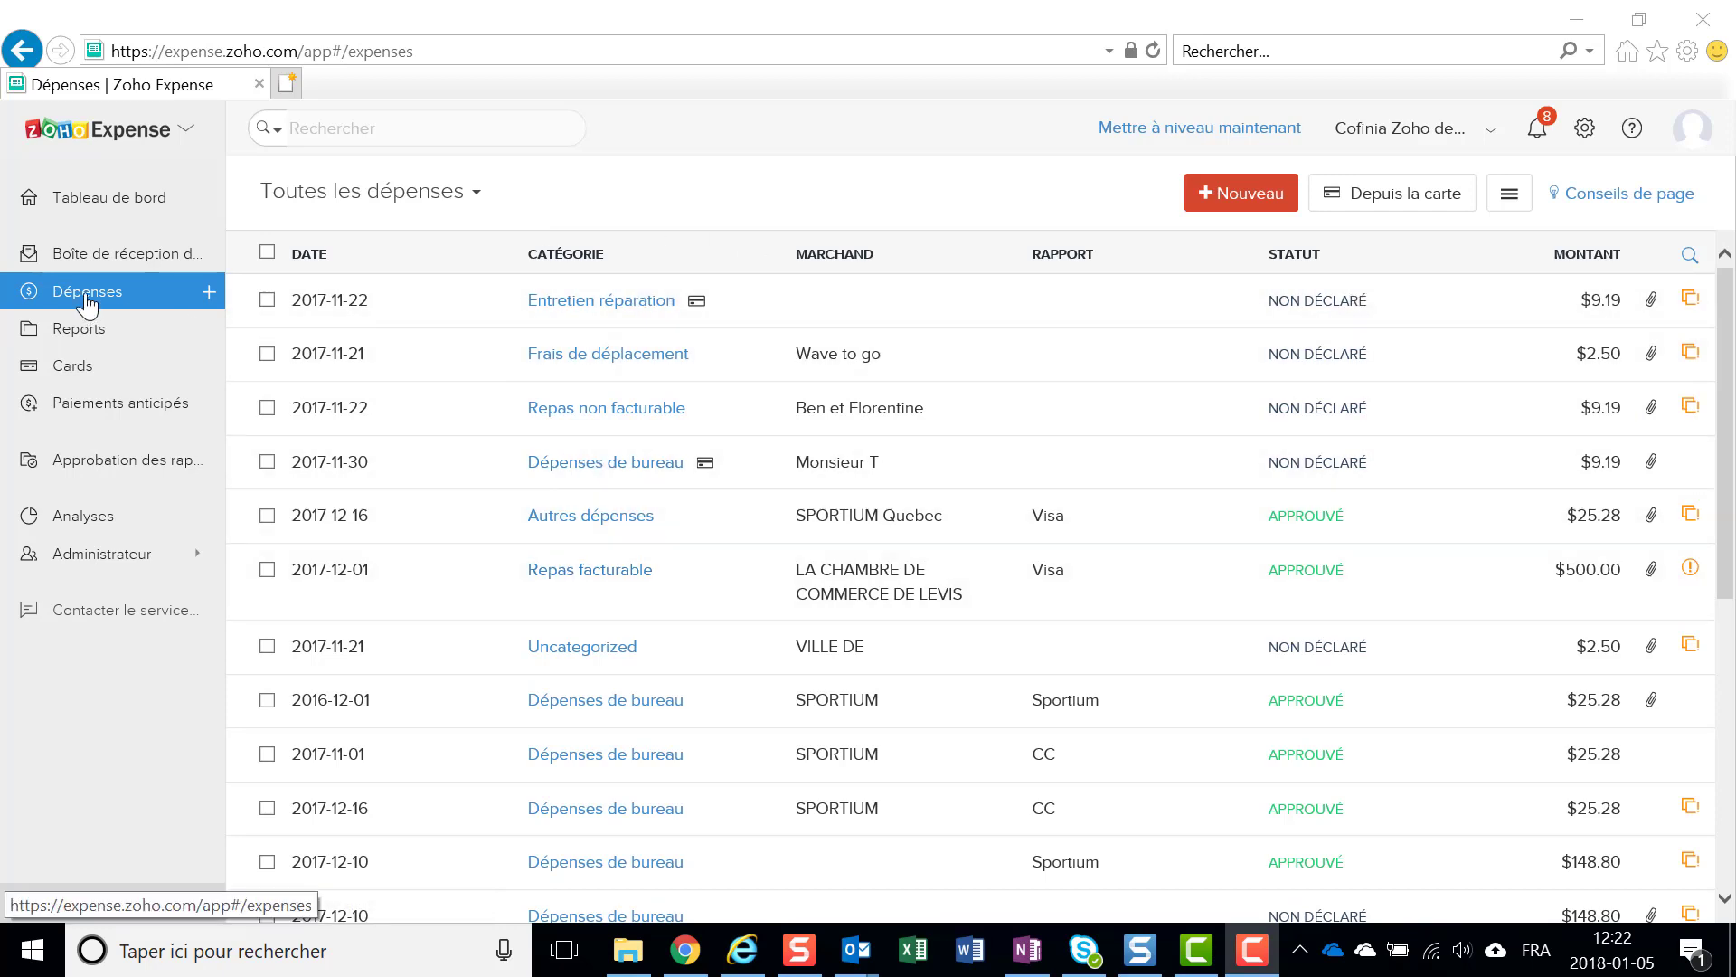
Step: From the unaccounted card transactions, merge the 2017-11-21 WAVE TO GO transaction with the suggested Frais de déplacement expense
{"action": "left_click", "coordinate": [1392, 201]}
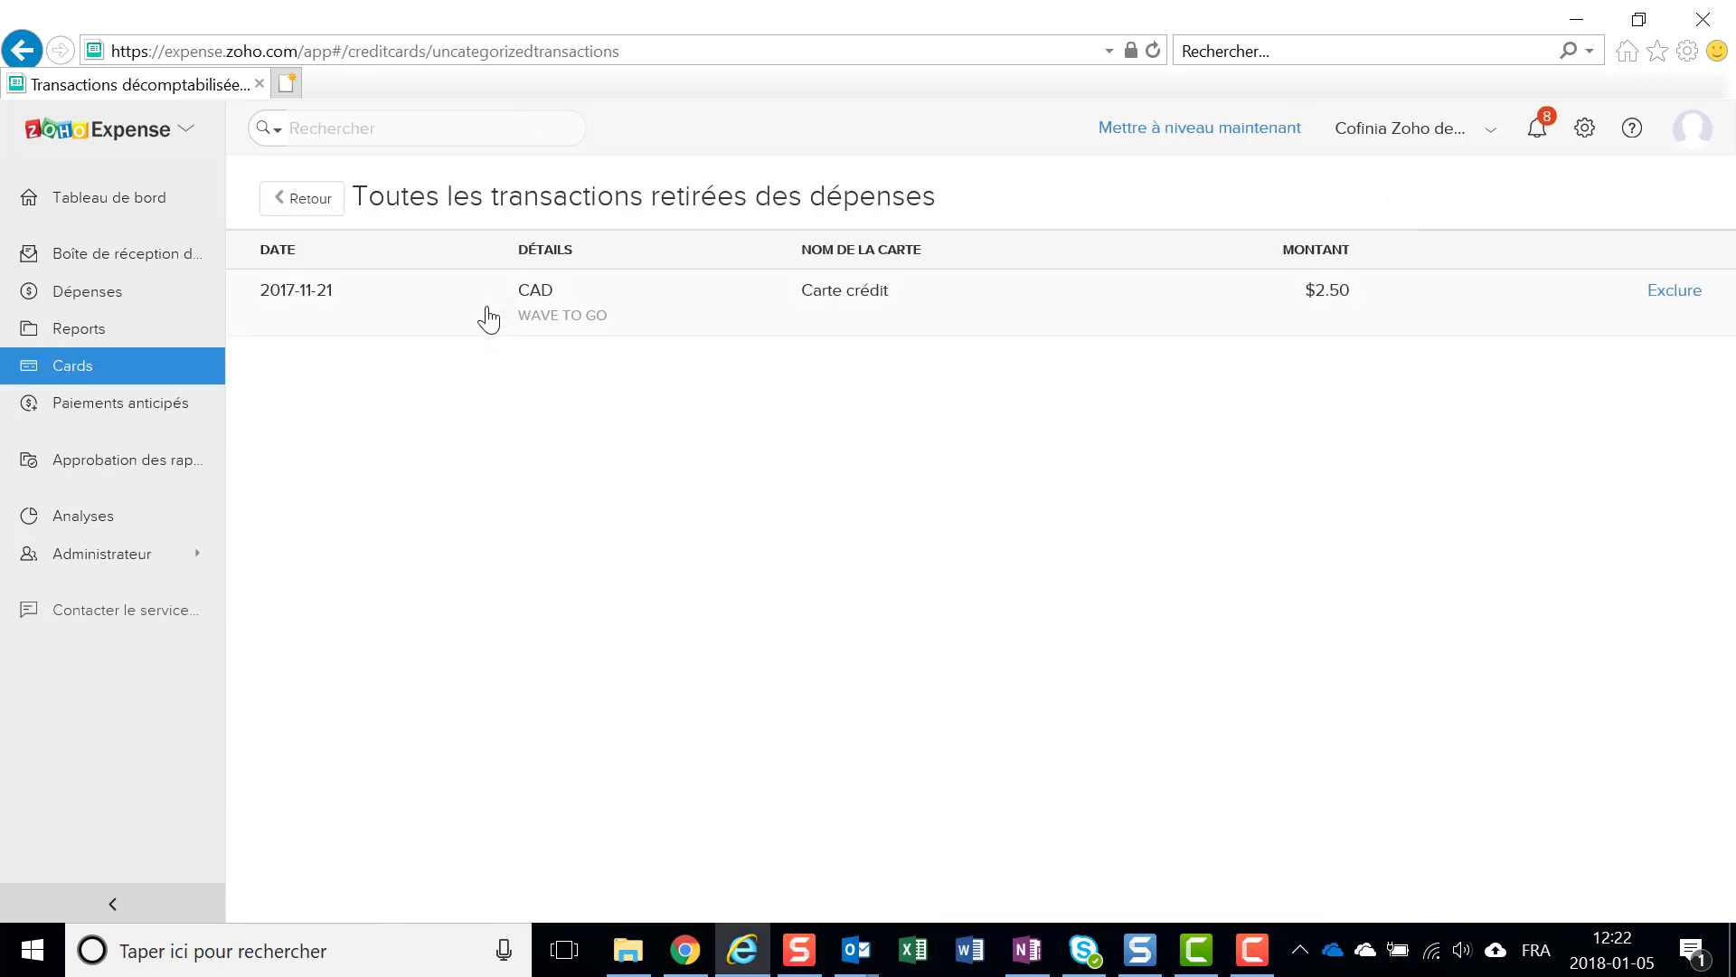
{"action": "left_click", "coordinate": [596, 312]}
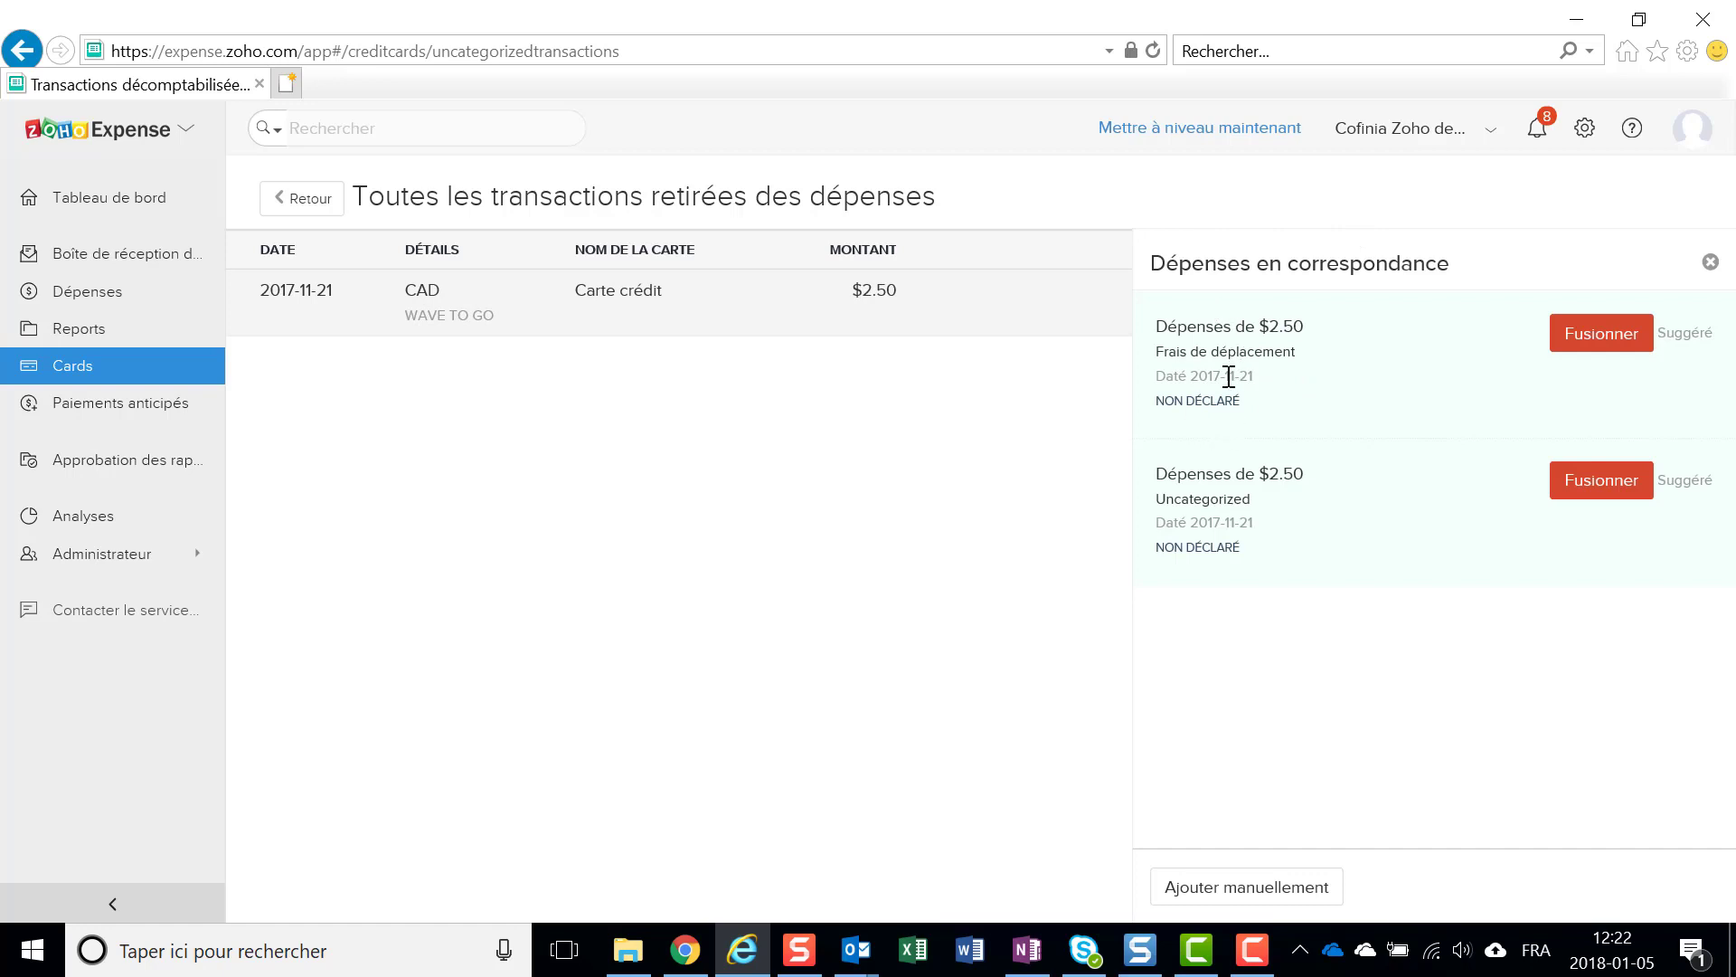
{"action": "left_click", "coordinate": [1572, 337]}
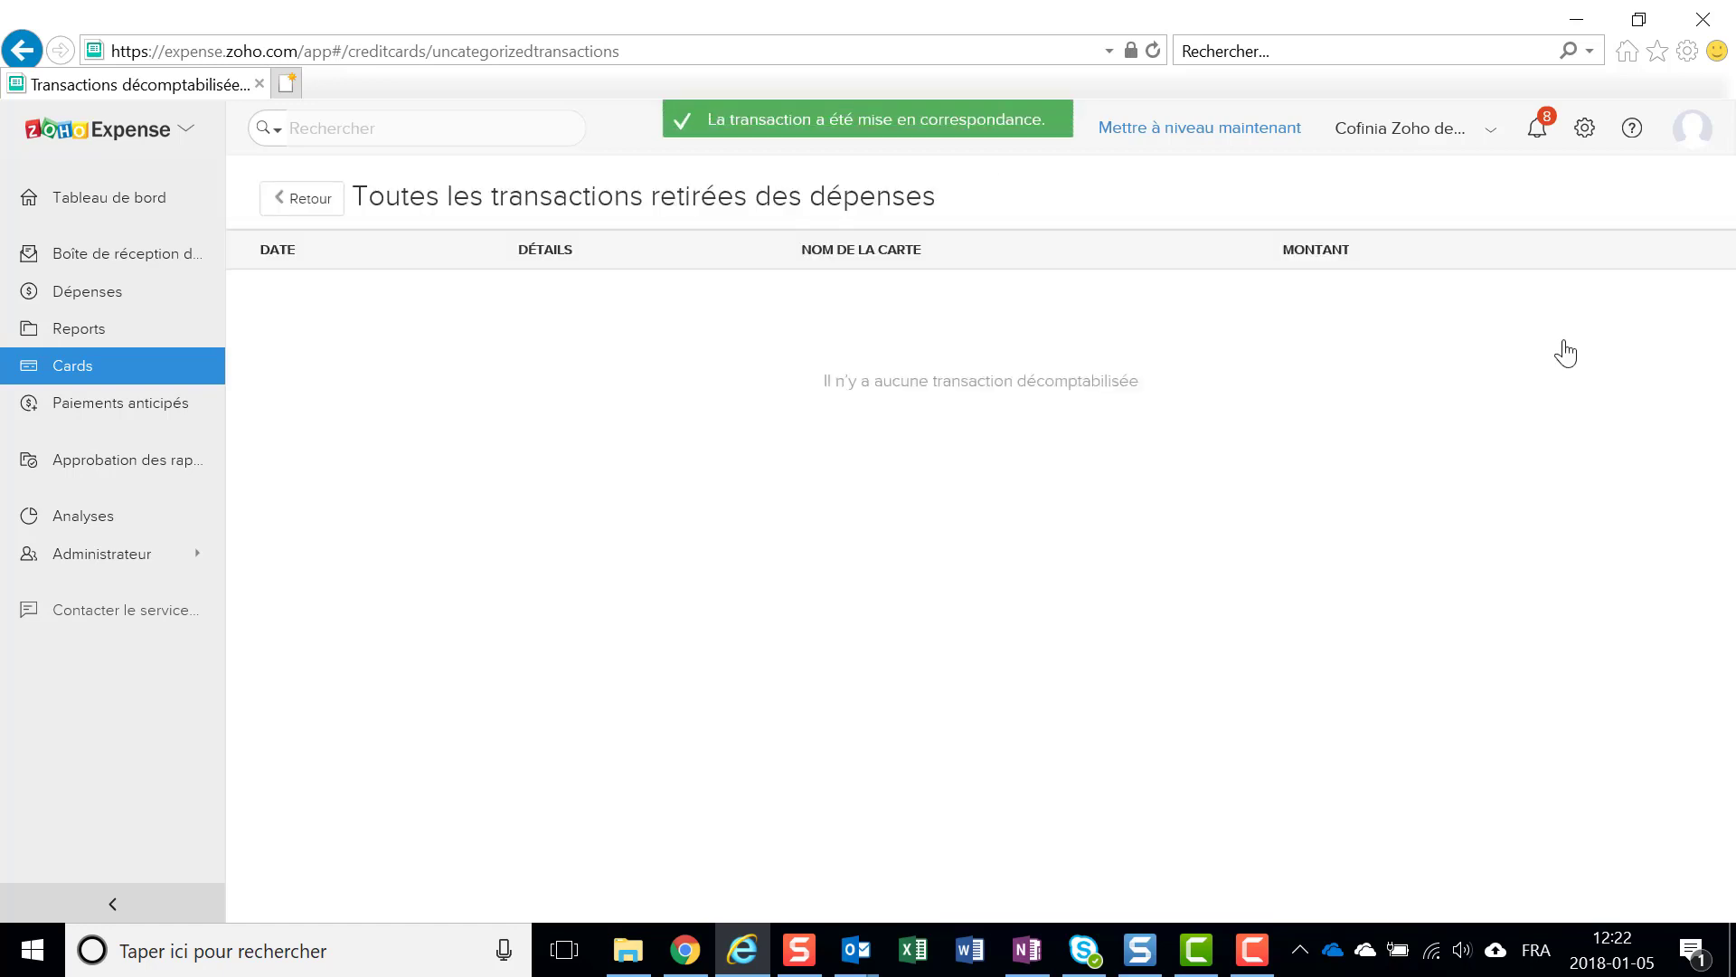
Step: Back in the expenses list, try to add the 2017-11-21 Uncategorized VILLE DE expense to a report
{"action": "left_click", "coordinate": [303, 197]}
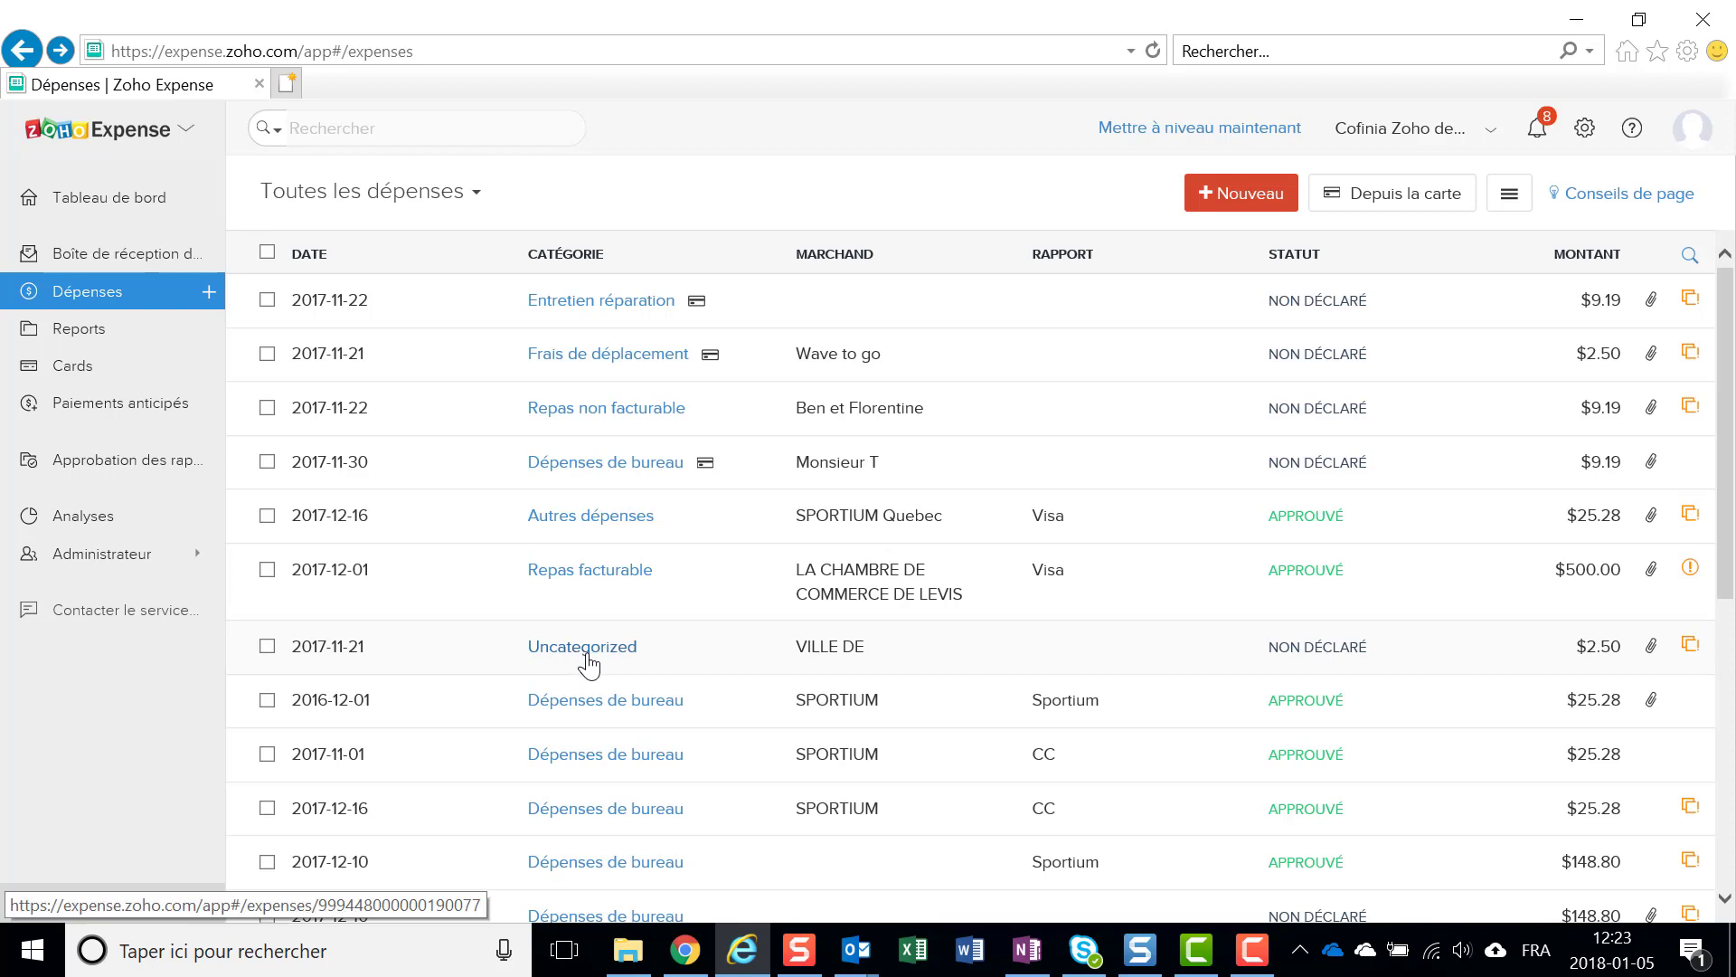
{"action": "left_click", "coordinate": [268, 647]}
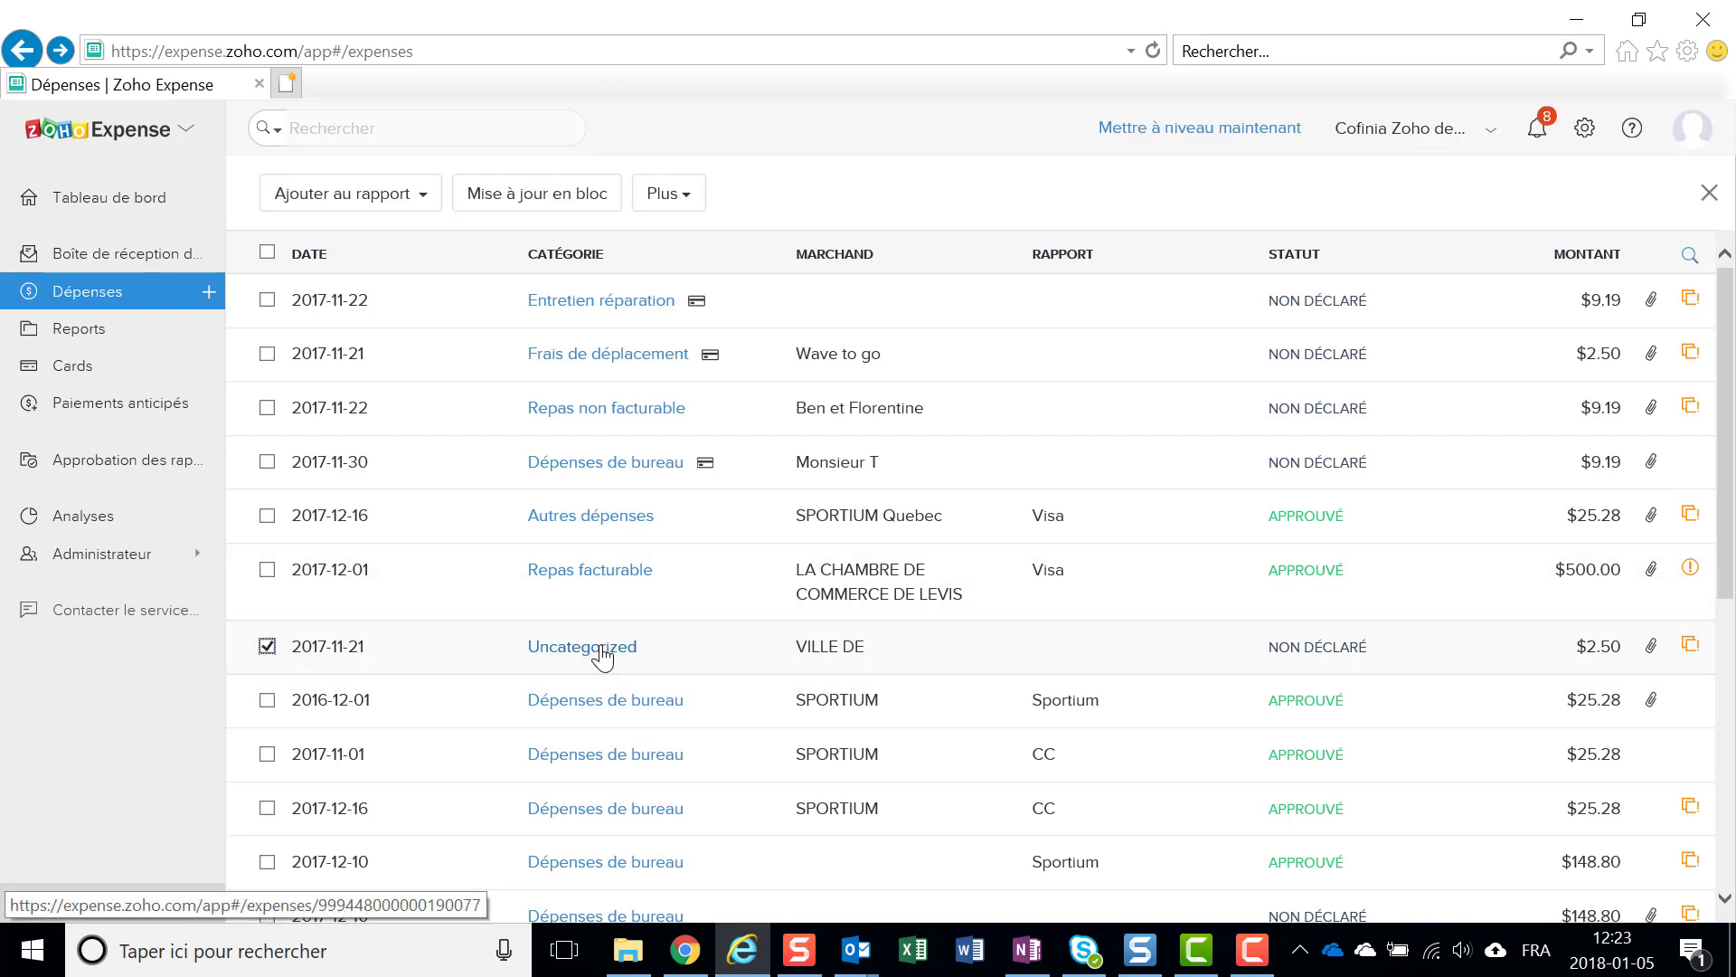
{"action": "left_click", "coordinate": [420, 197]}
{"action": "left_click", "coordinate": [398, 264]}
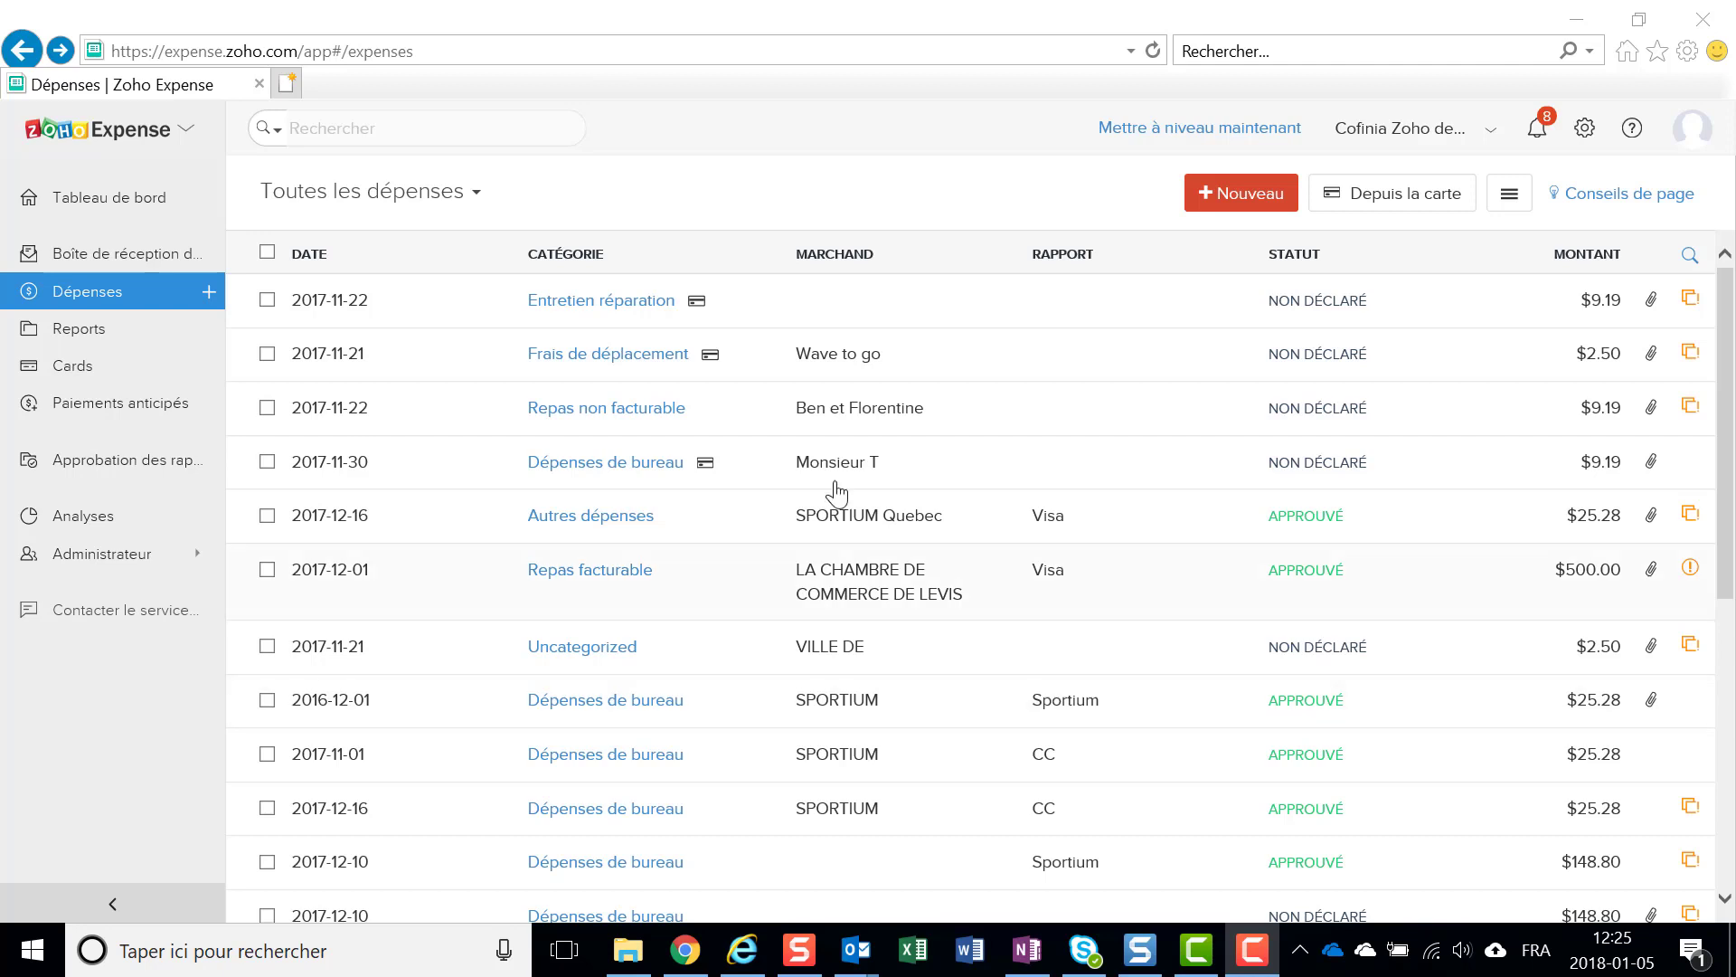
Step: Filter the expenses list by Non déclaré, and switch the filter to Sans catégorie
{"action": "left_click", "coordinate": [470, 194]}
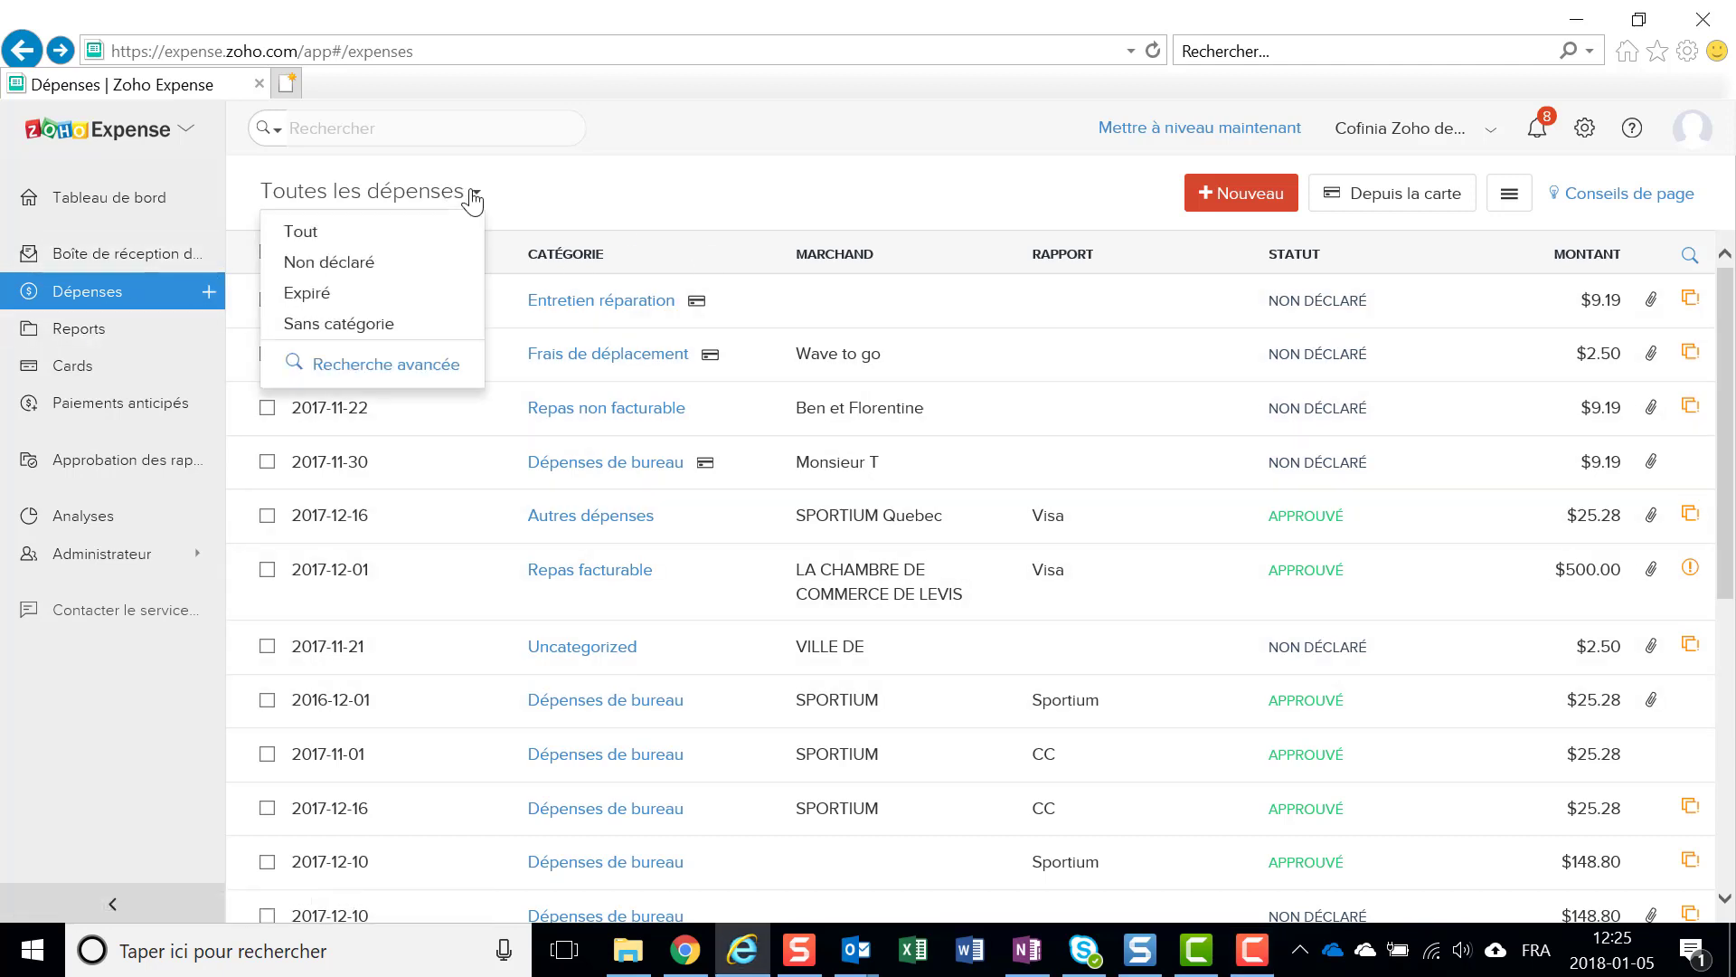
{"action": "left_click", "coordinate": [365, 264]}
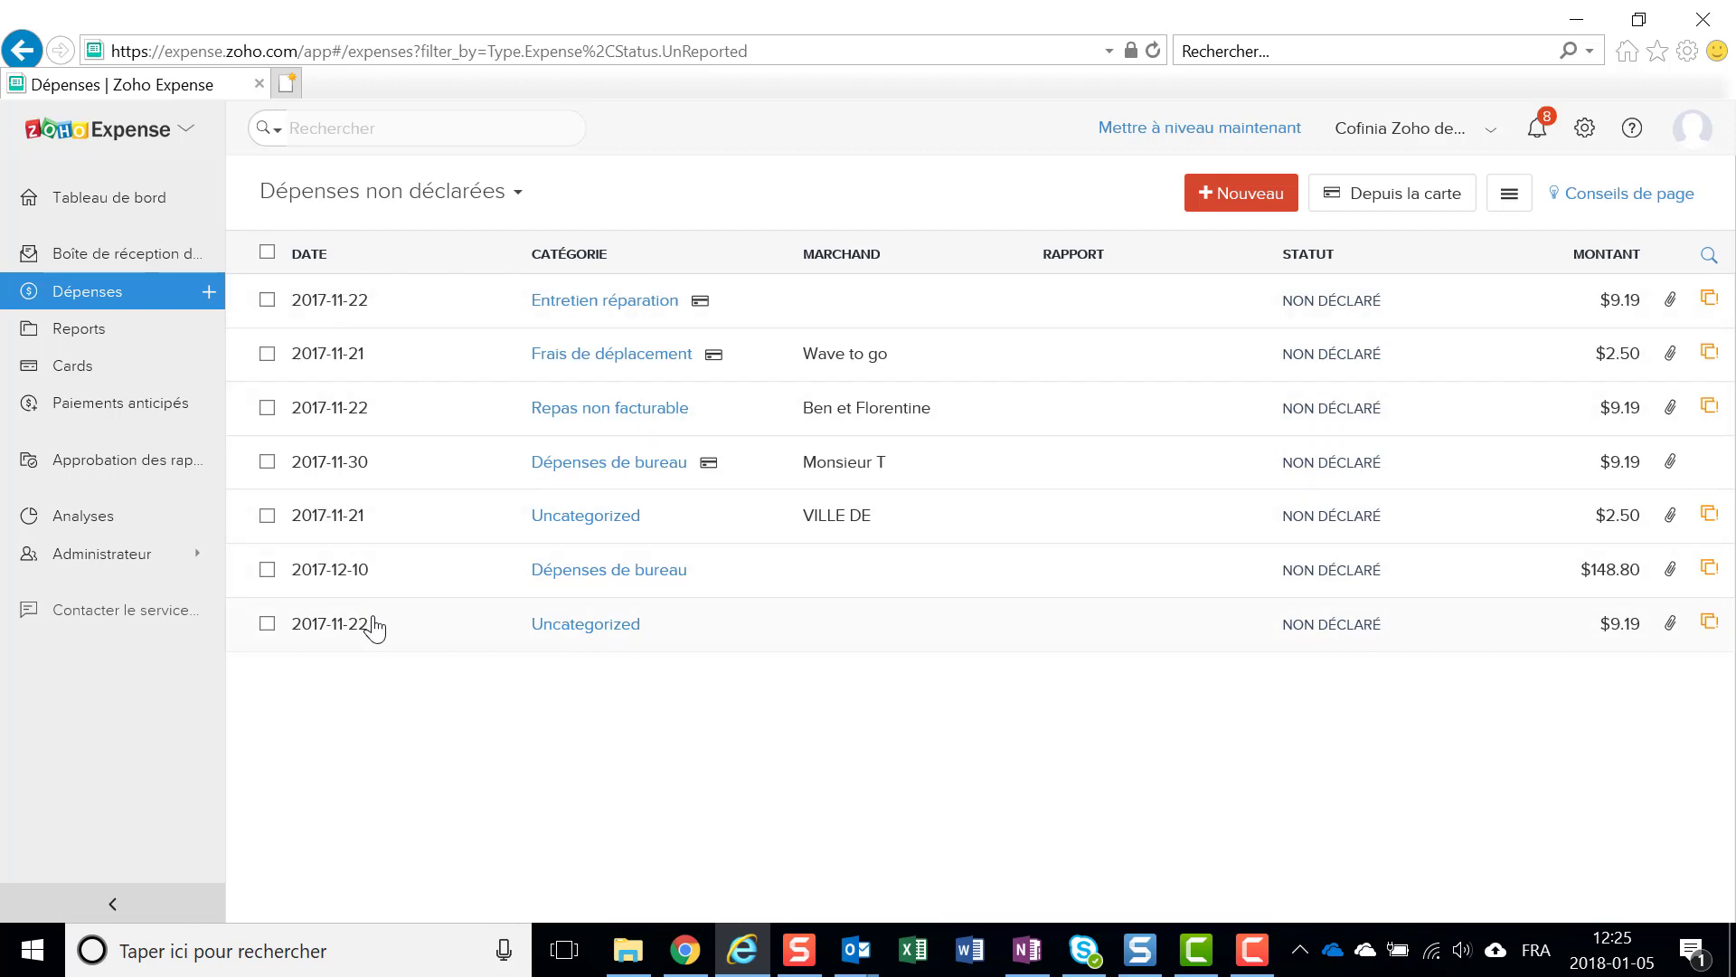
{"action": "left_click", "coordinate": [472, 195]}
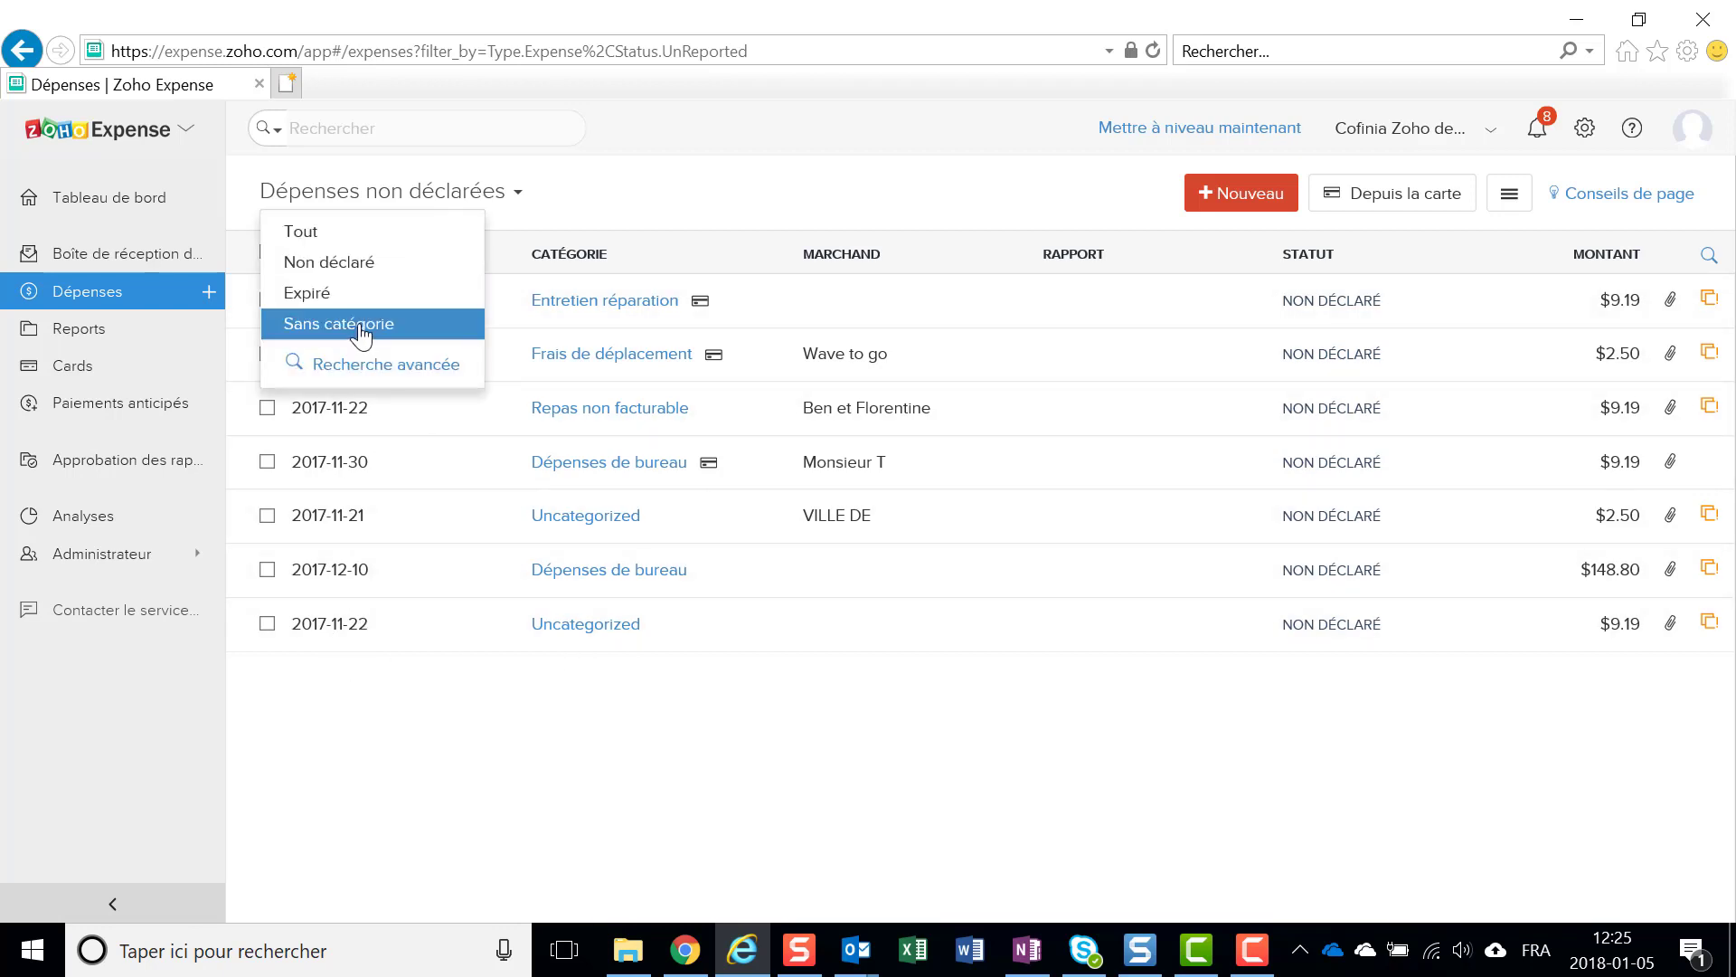
{"action": "left_click", "coordinate": [361, 326]}
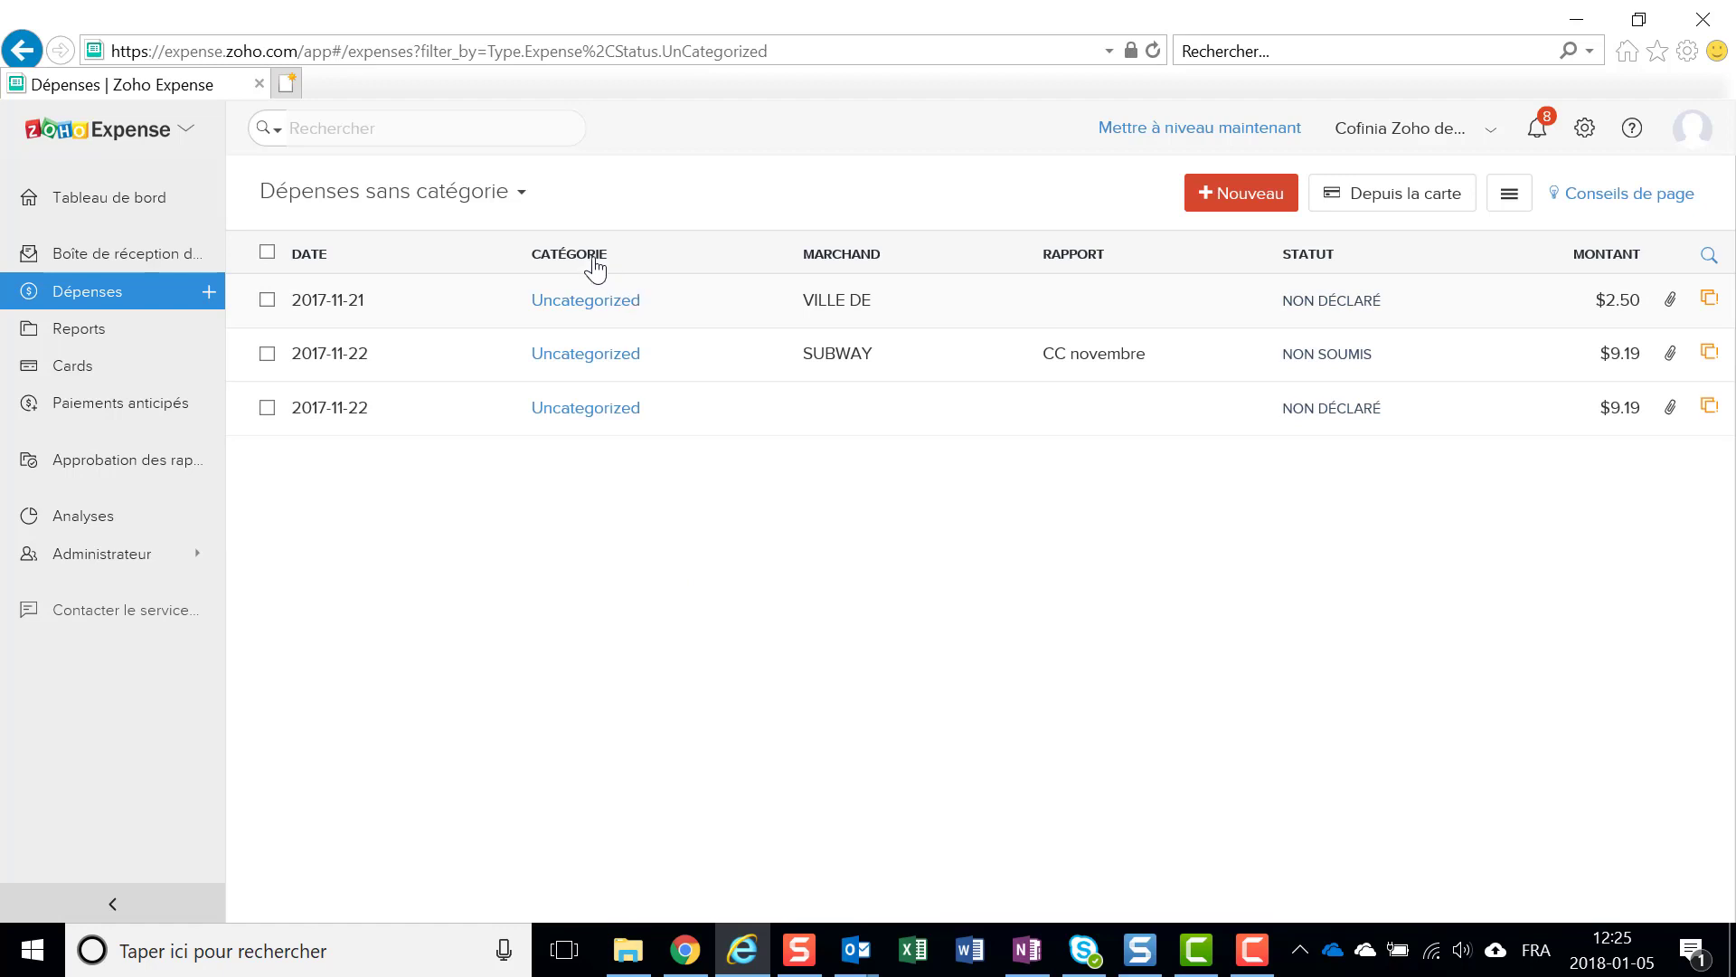